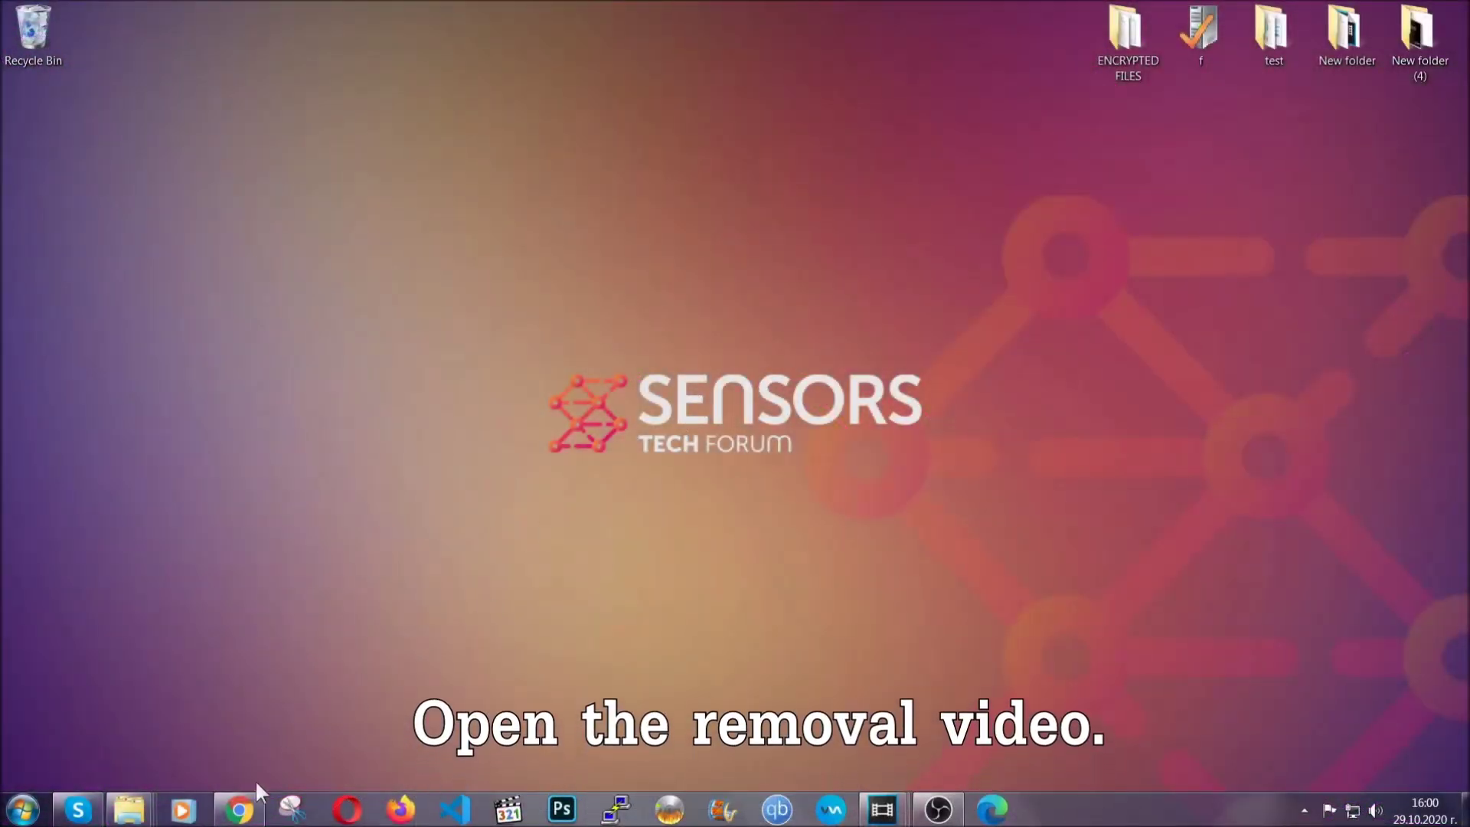
Open the removal video in Chrome and follow its Full Removal Guide link to the SpyHunter download
left_click(239, 810)
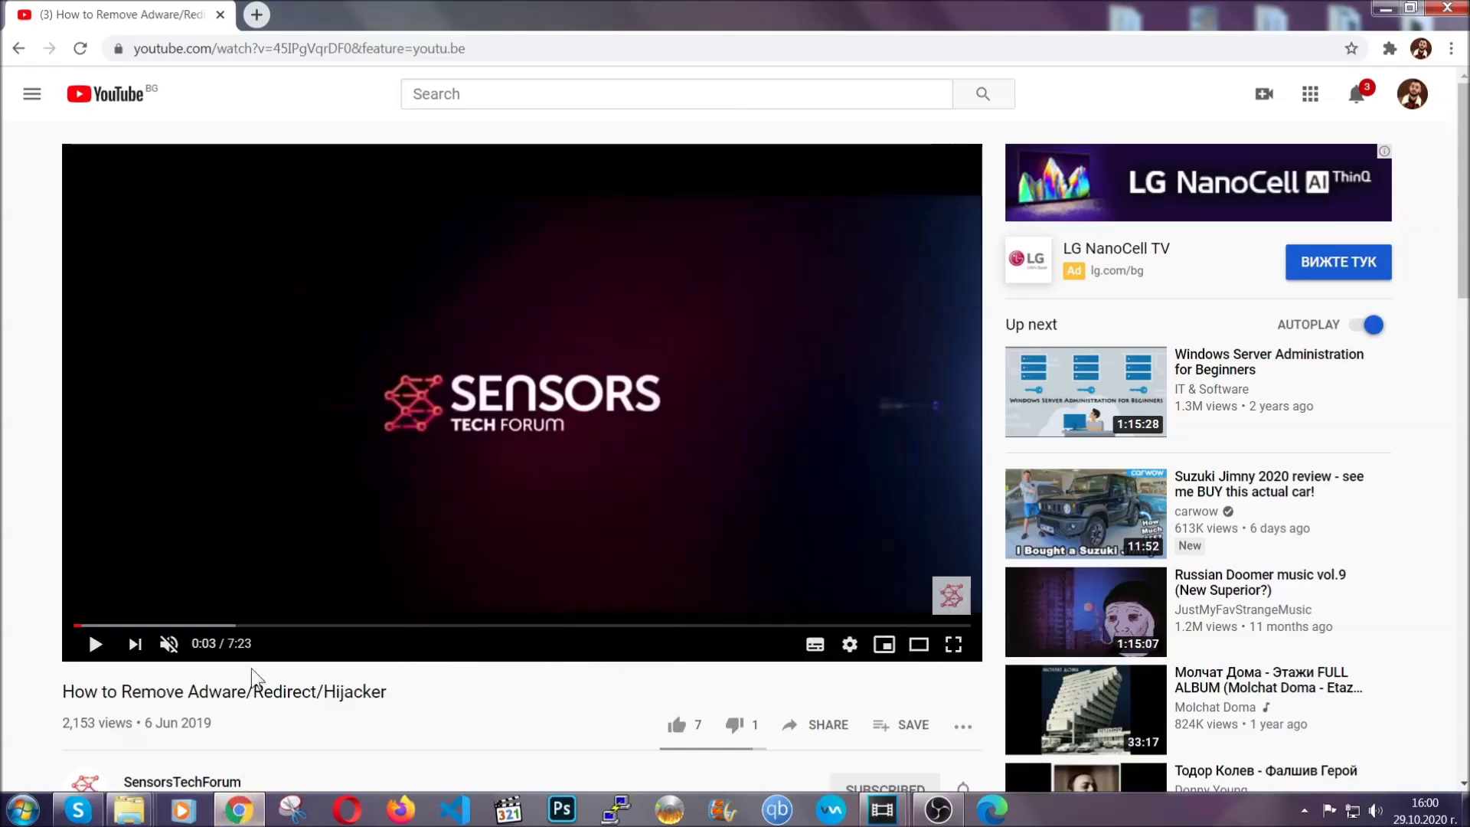
scroll(292, 534, "down", 3)
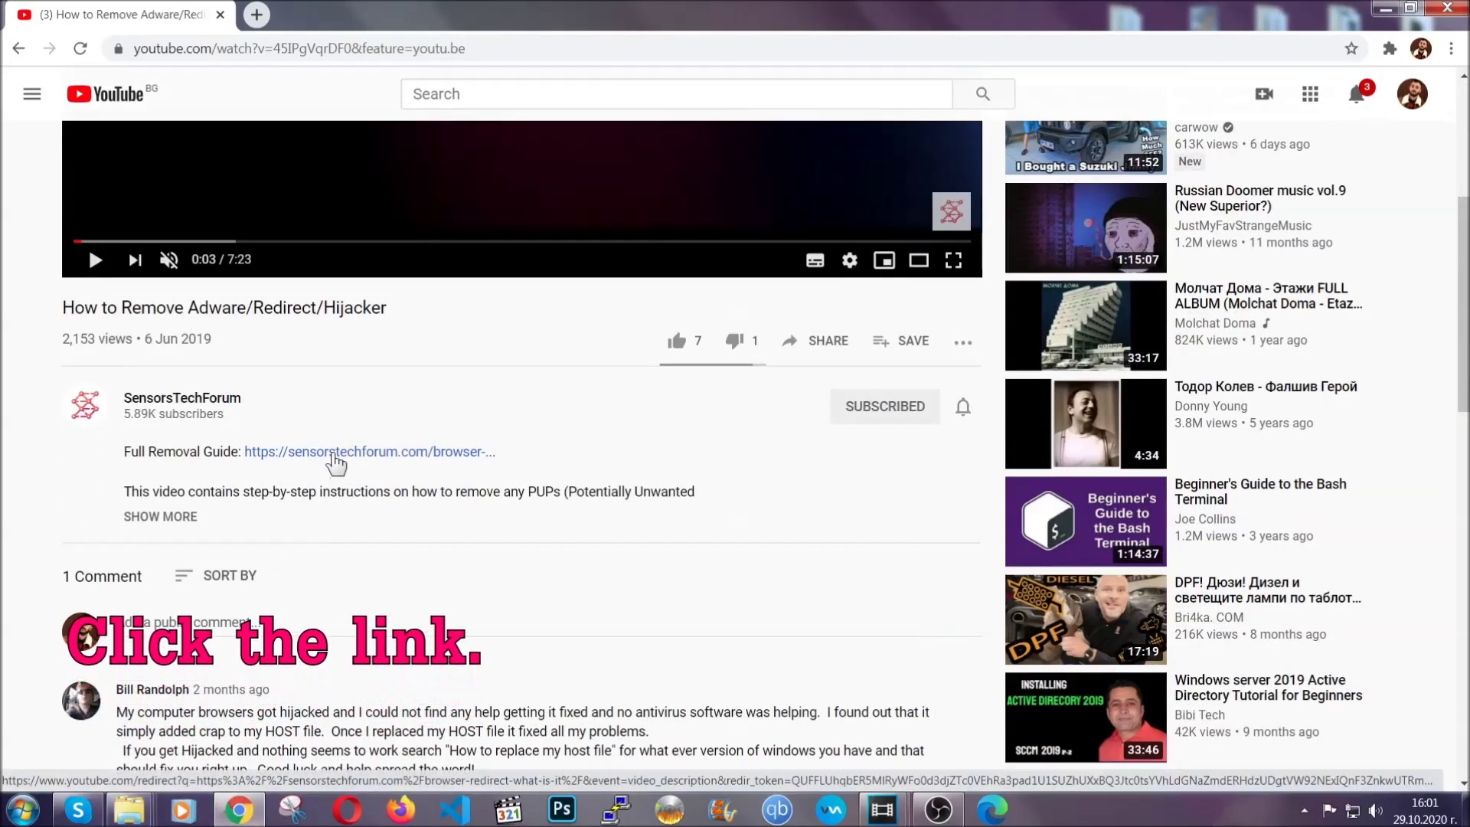
left_click(335, 455)
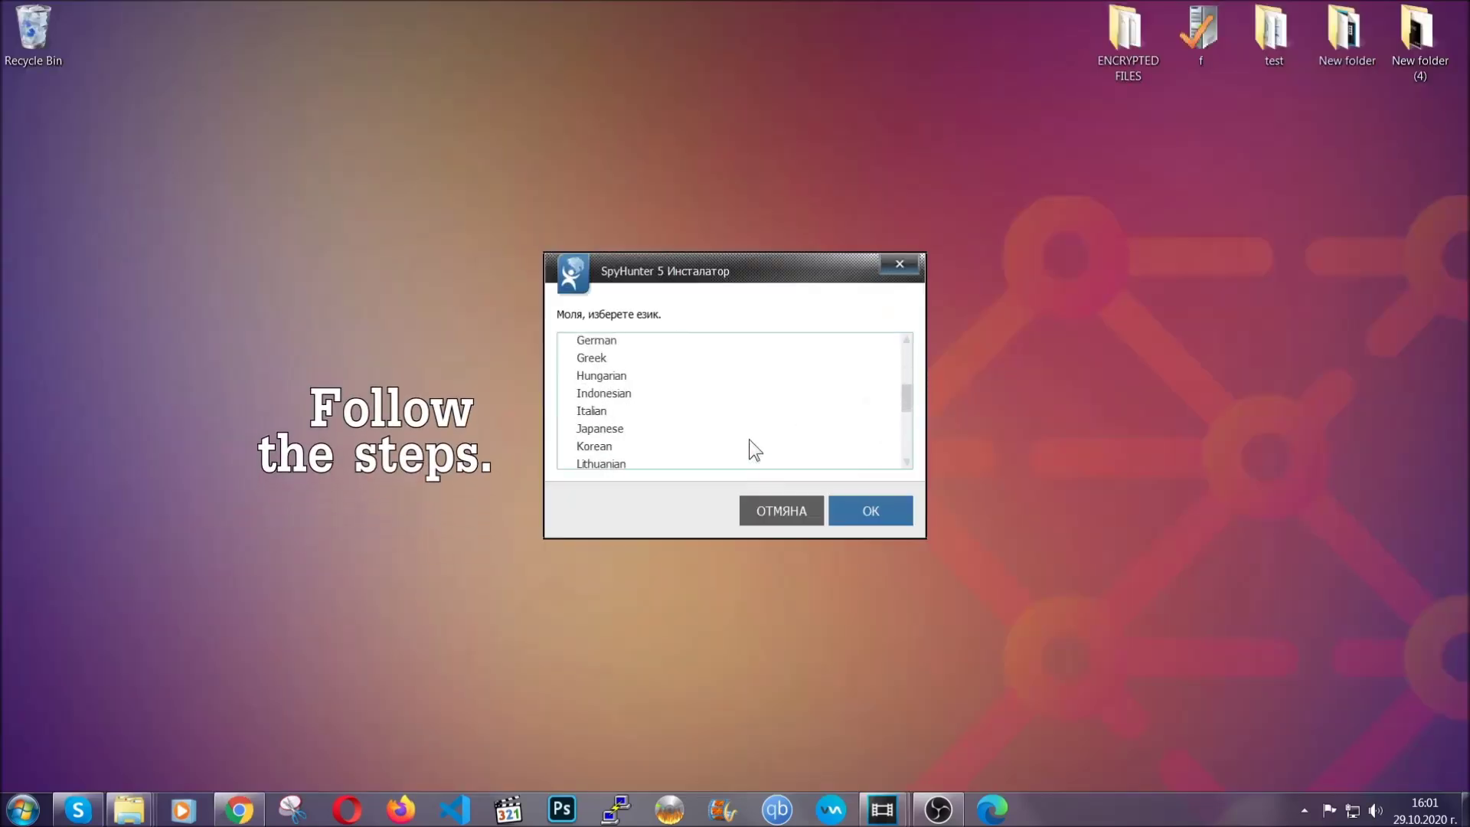
scroll(735, 454, "down", 2)
scroll(750, 459, "up", 2)
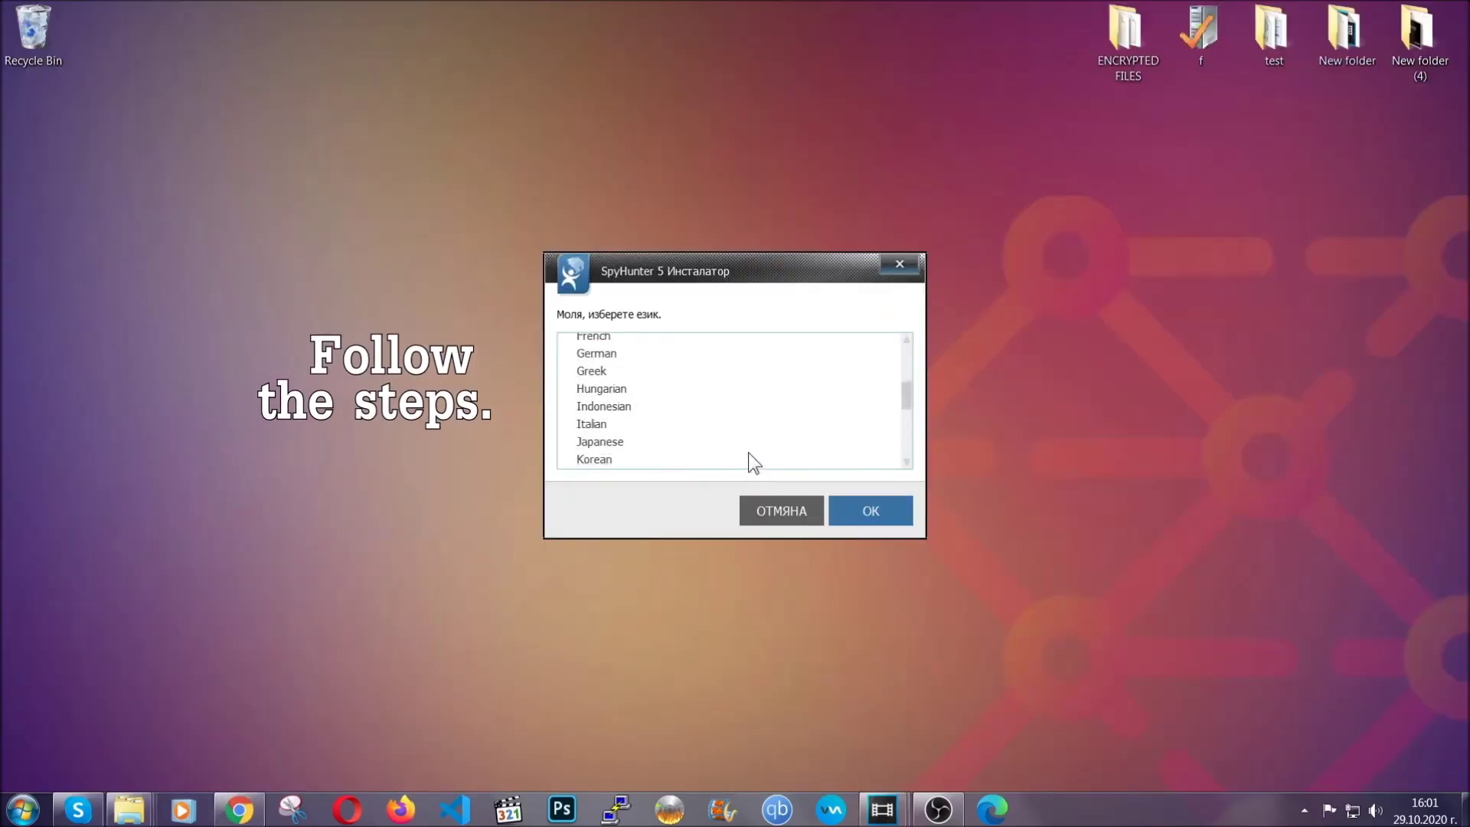
scroll(723, 448, "up", 2)
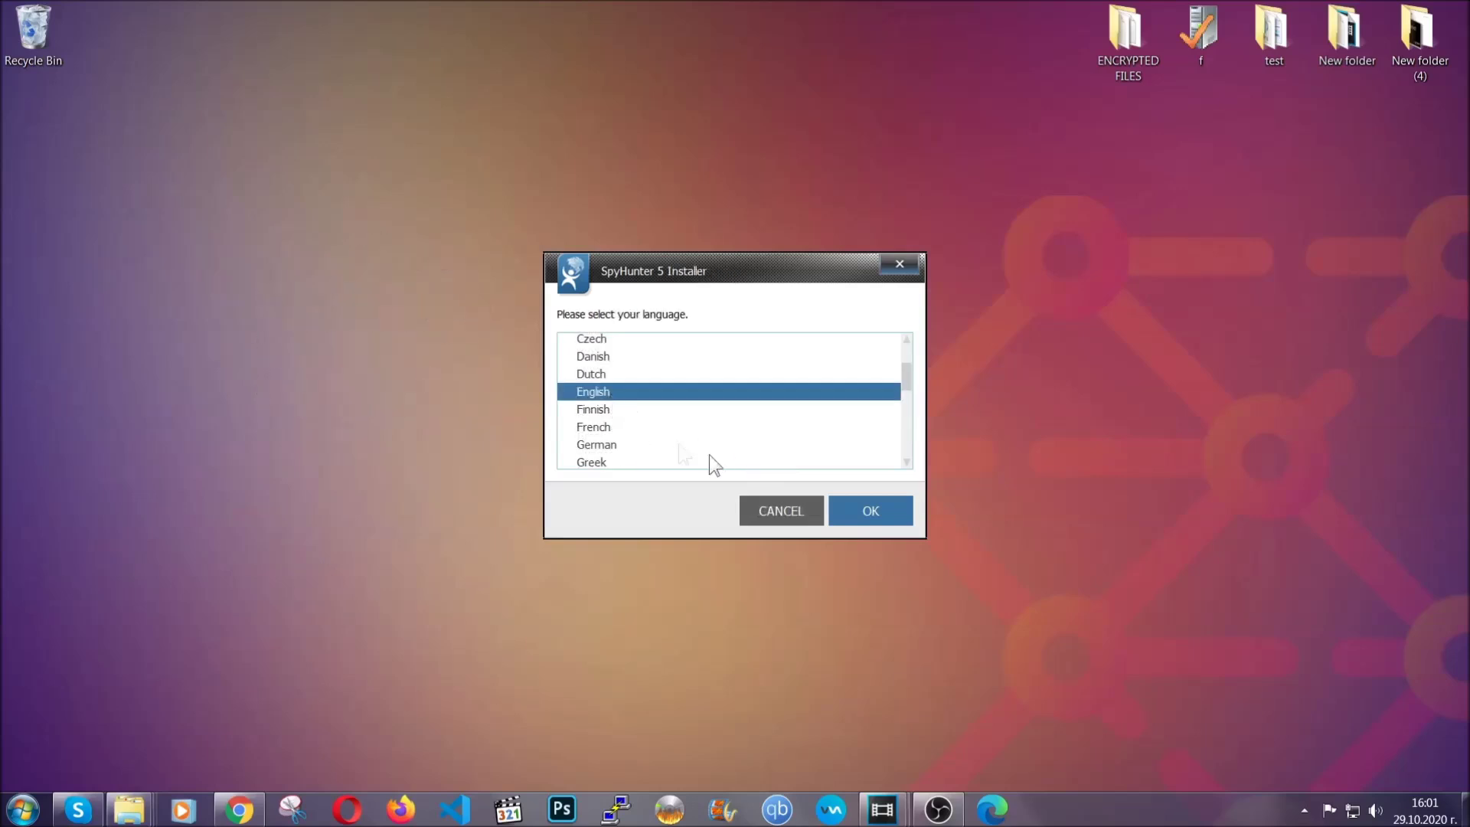
Install SpyHunter 5 in English, accepting the EULA and Privacy Policy, and finish setup
left_click(865, 513)
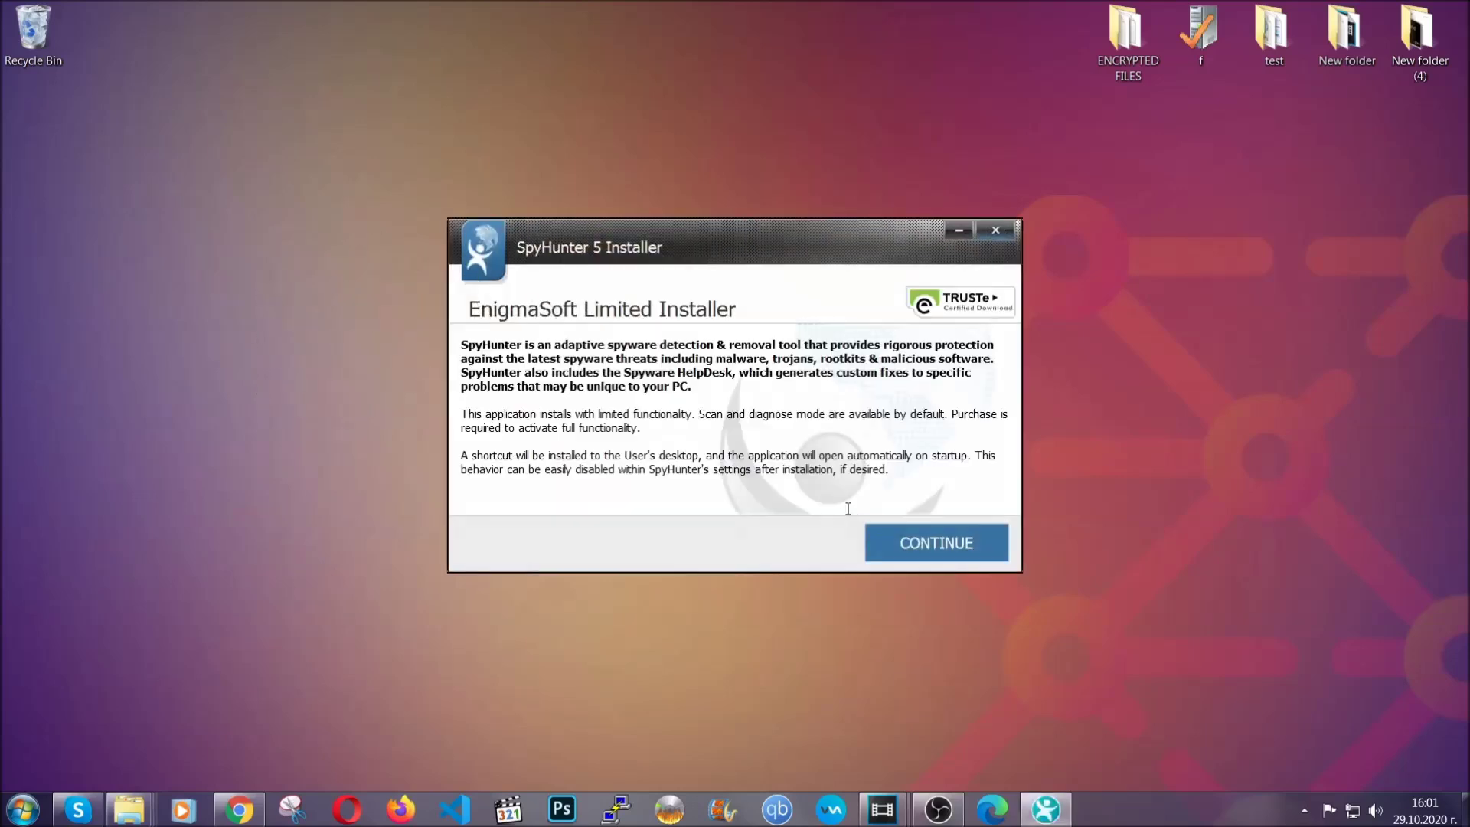
left_click(883, 534)
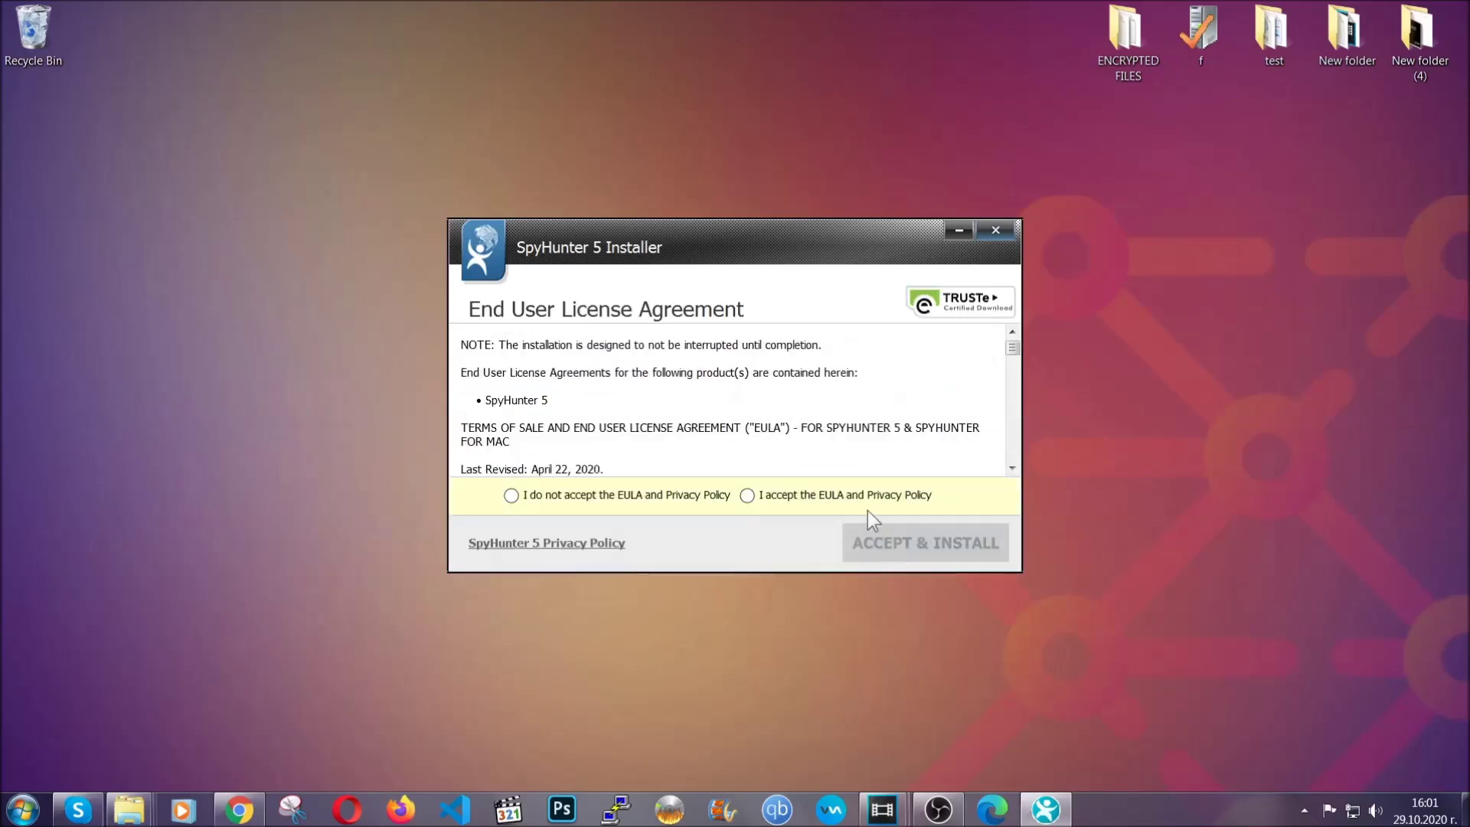
left_click(861, 494)
left_click(886, 532)
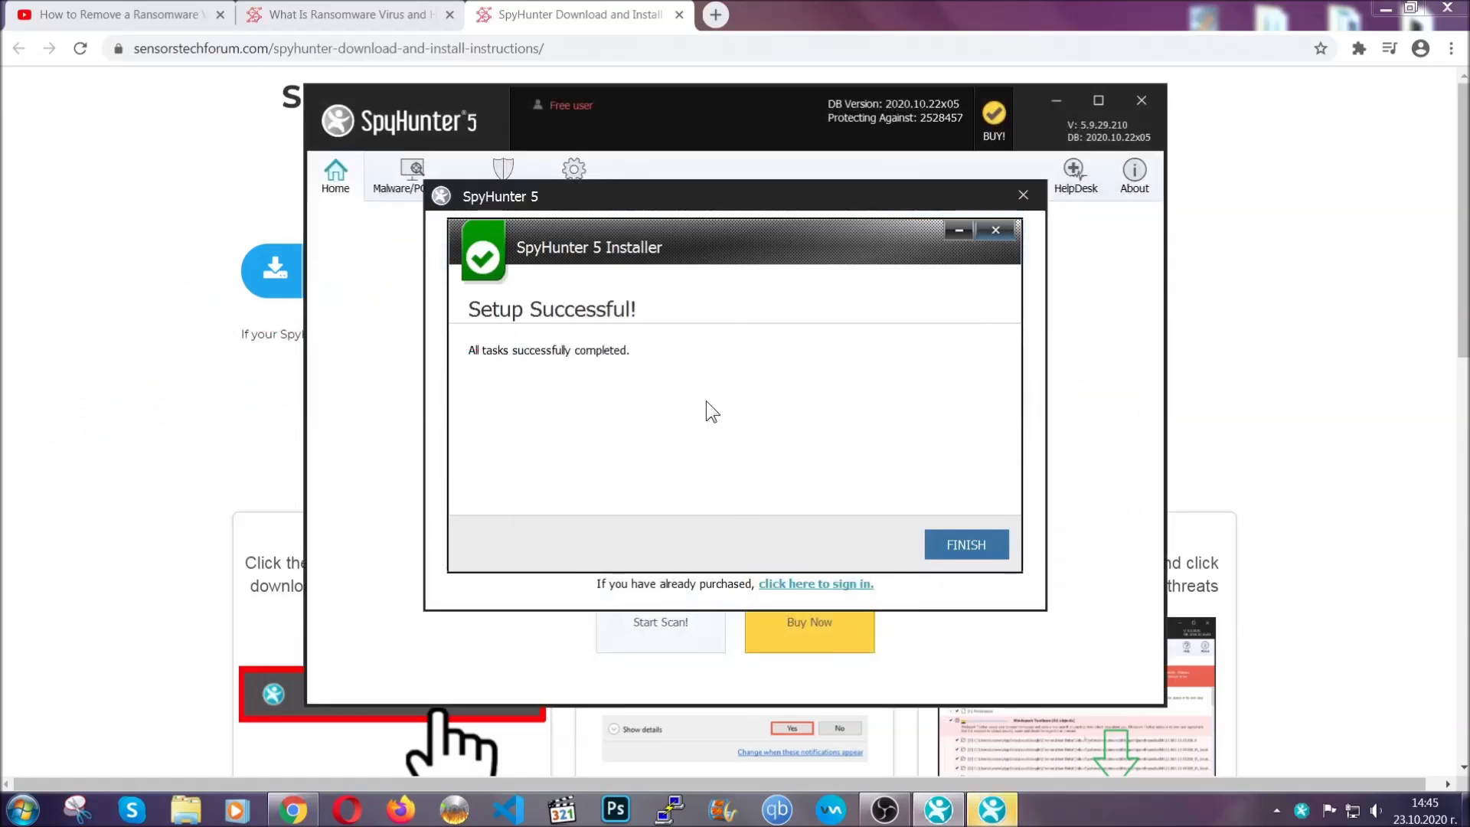
left_click(939, 546)
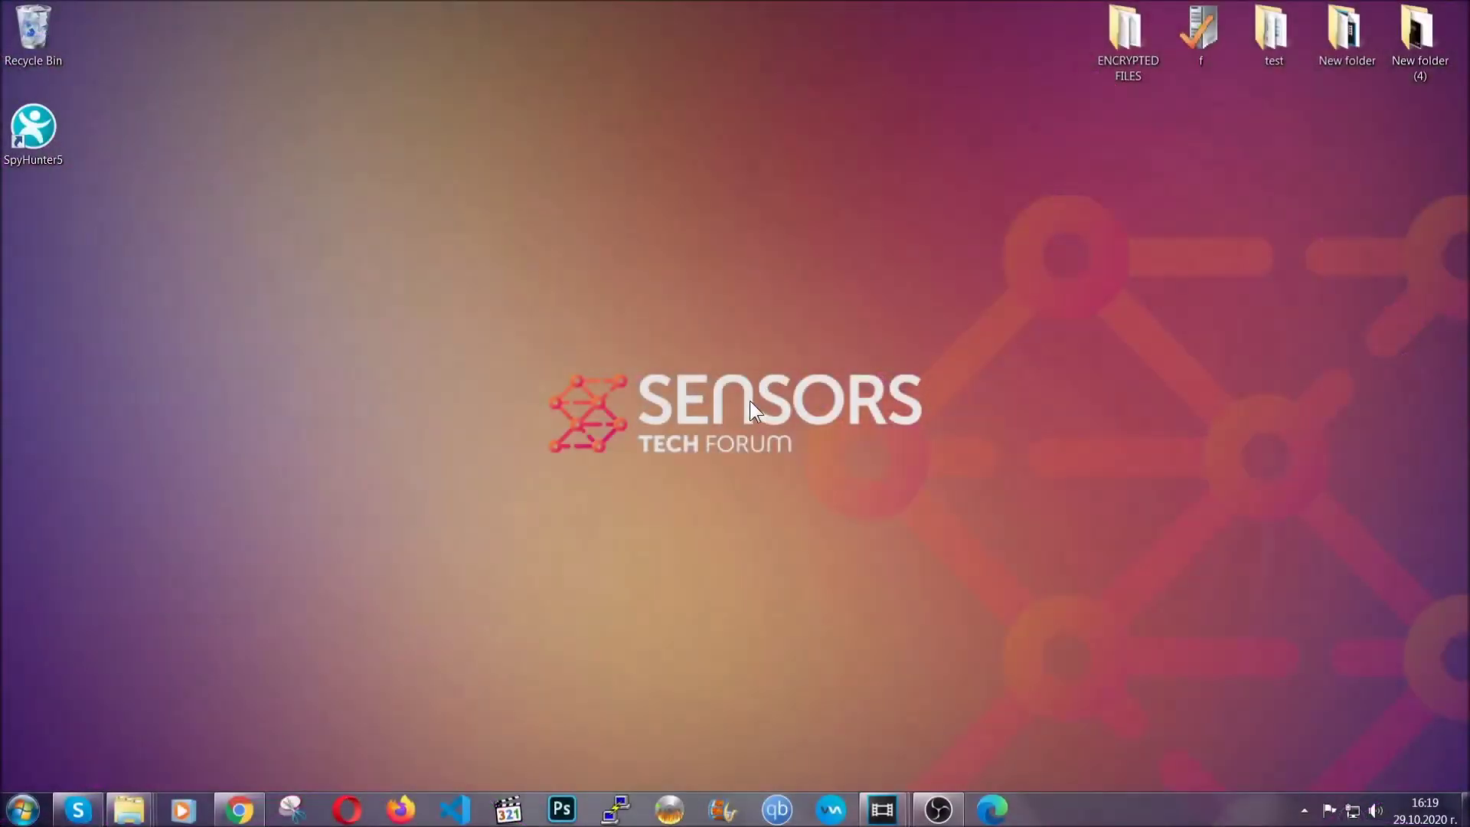
key("super+r")
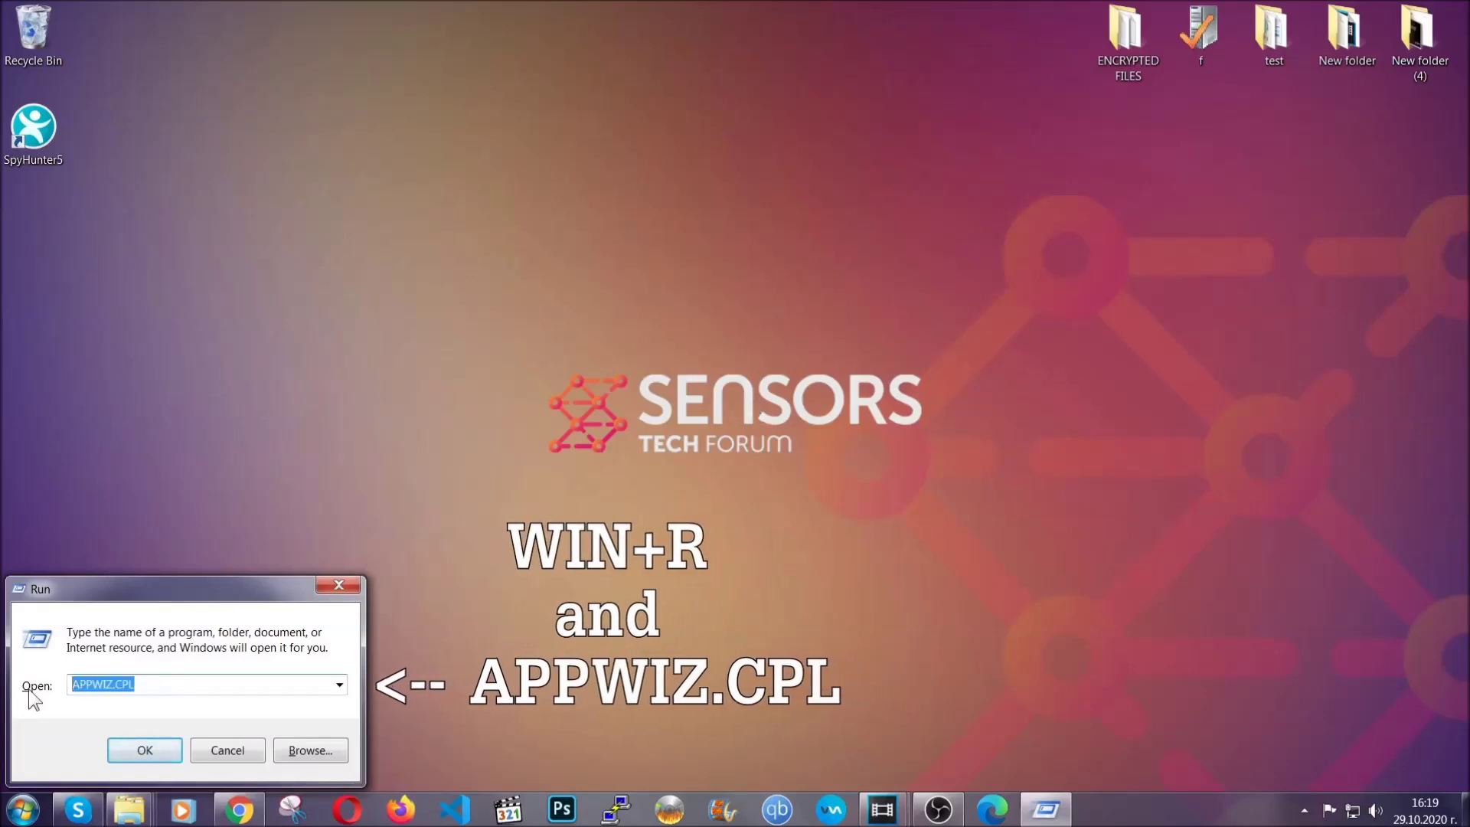
Run appwiz.cpl and uninstall SUSPICIOUS PROGRAM, confirming its removal
left_click(144, 742)
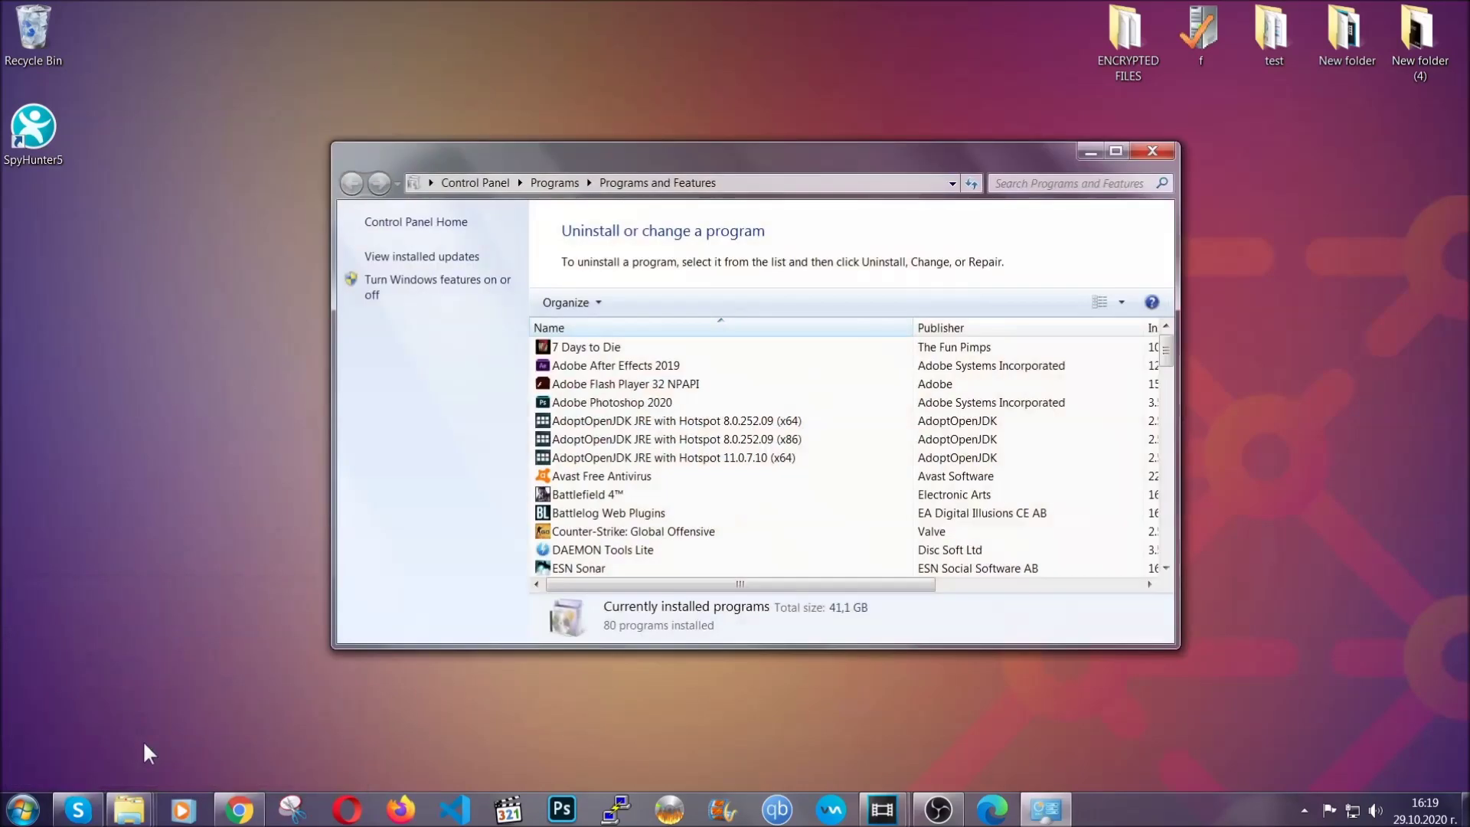
scroll(777, 414, "down", 12)
scroll(781, 423, "down", 10)
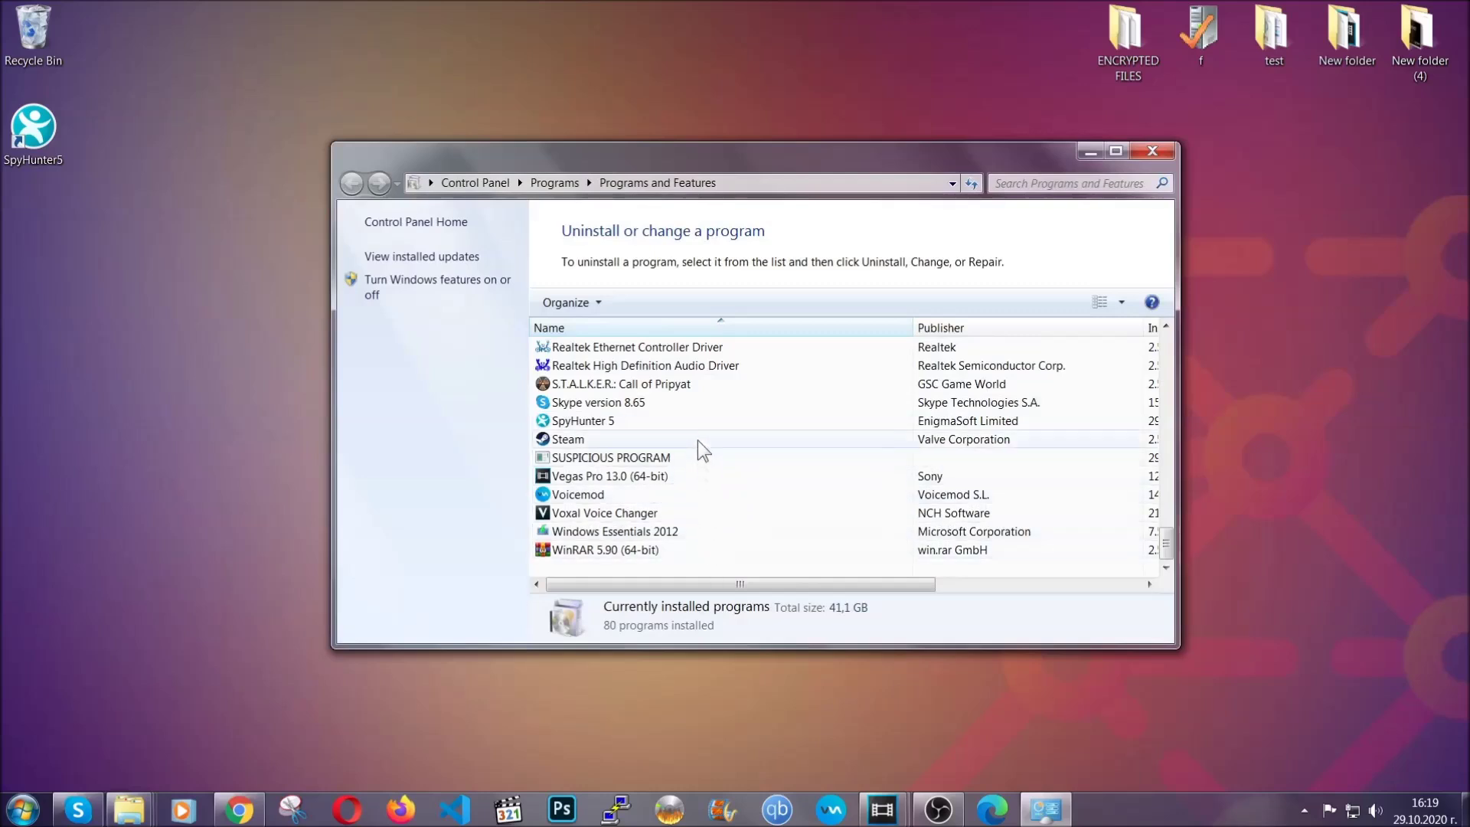
left_click(619, 459)
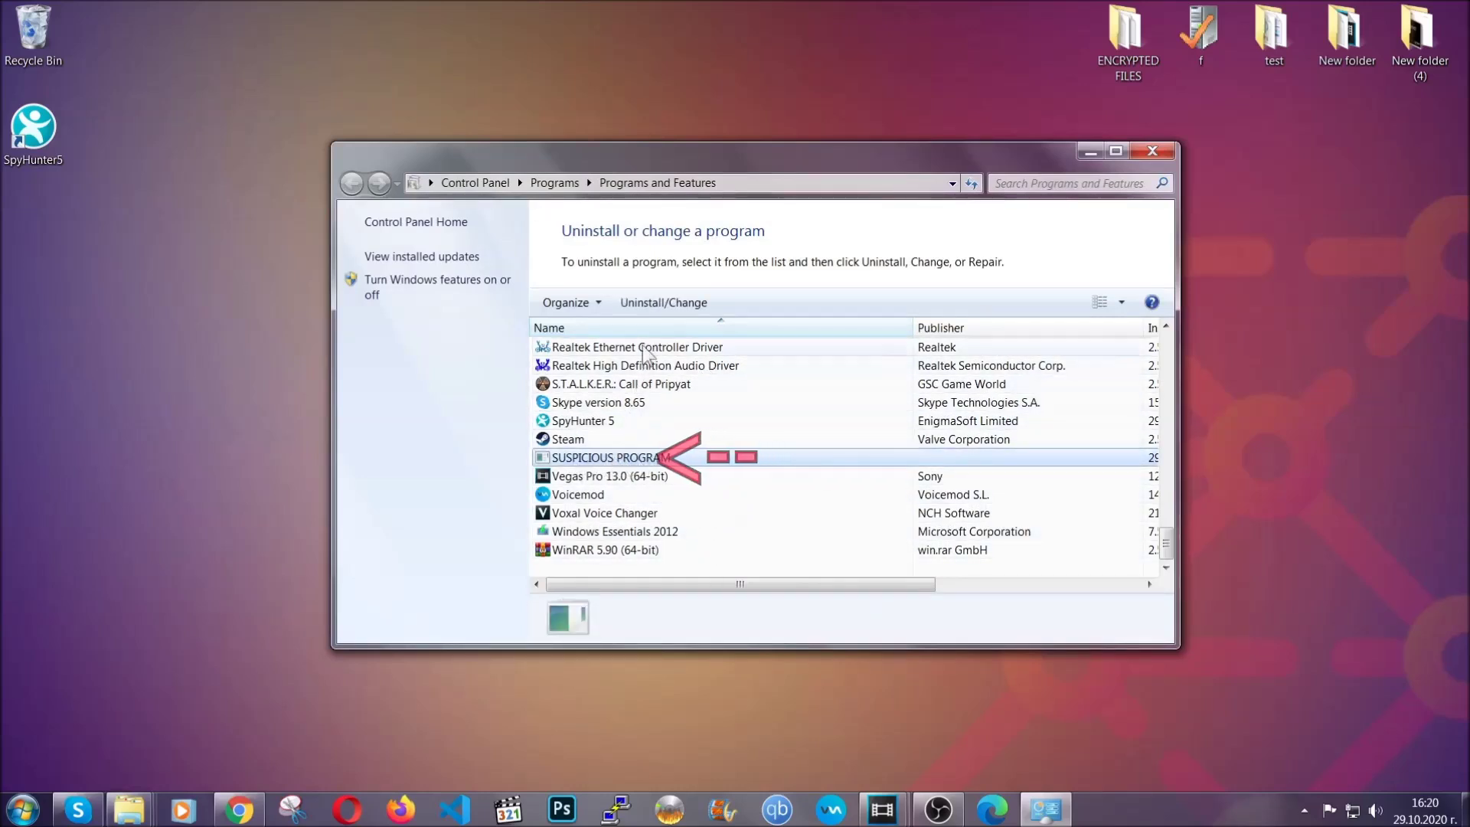
left_click(651, 301)
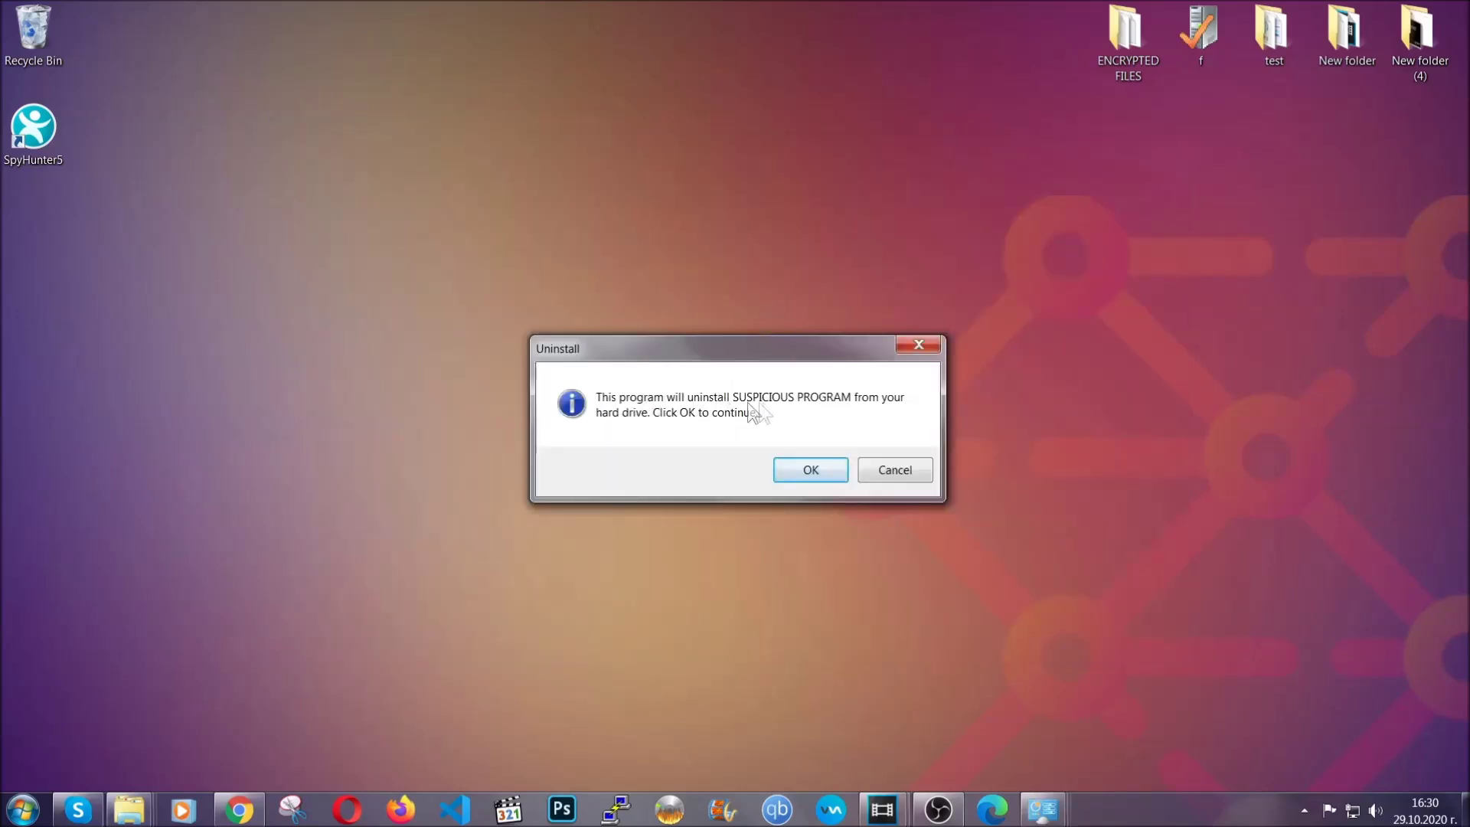
left_click(805, 474)
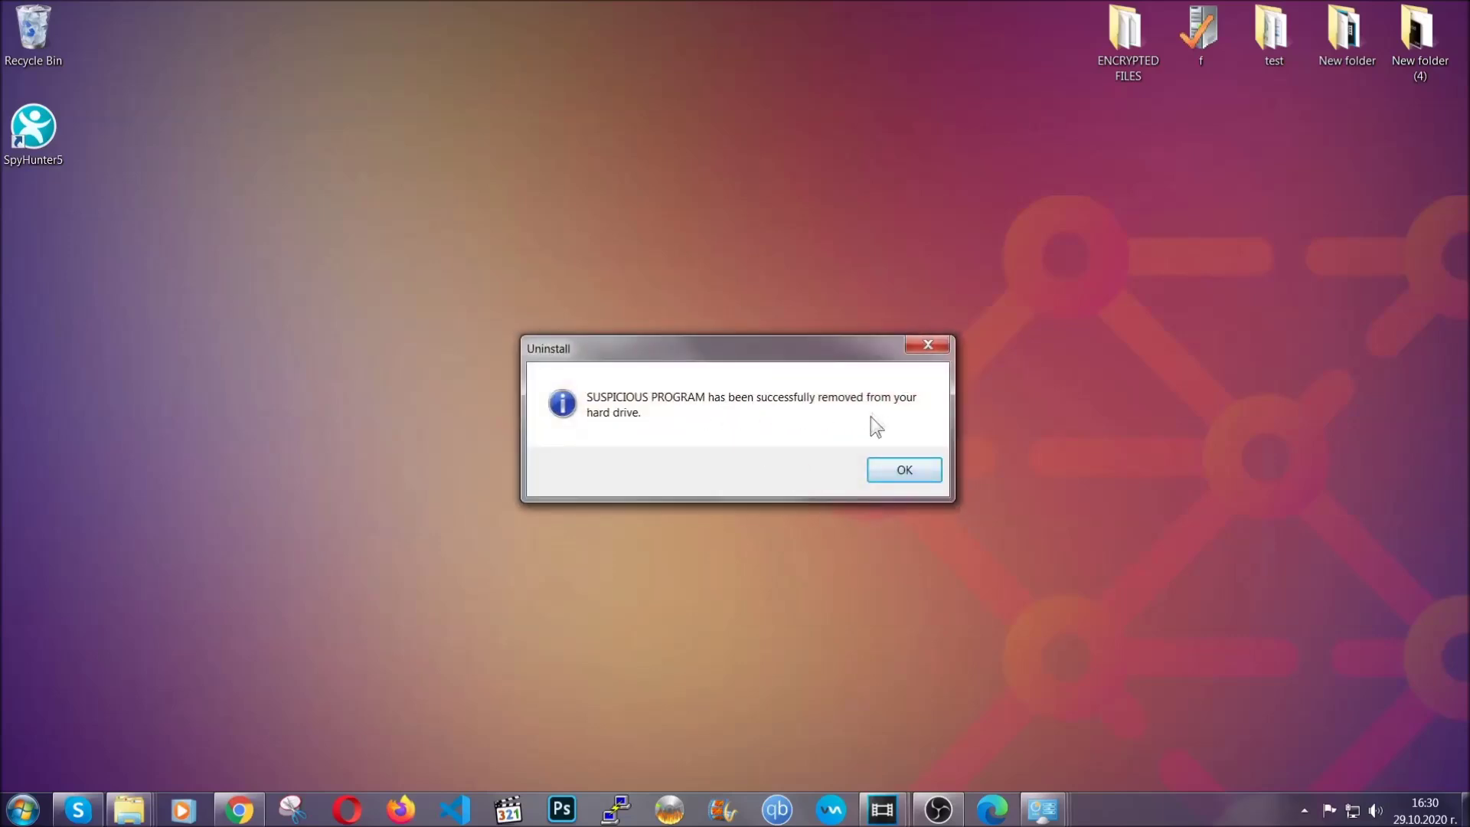
left_click(882, 467)
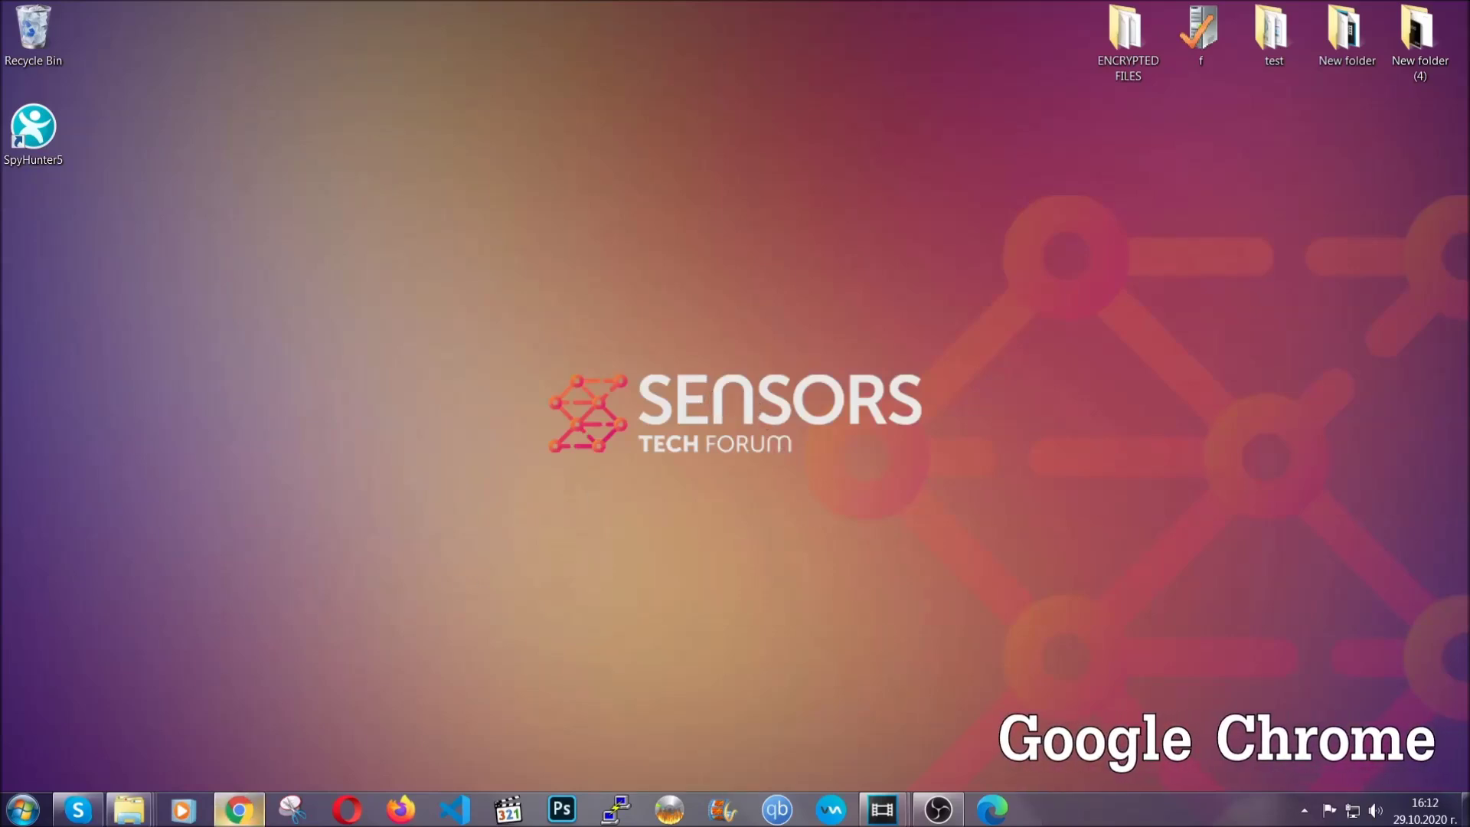
Clear Chrome's all-time browsing data via chrome://settings/clearBrowserData, keeping saved passwords
left_click(242, 811)
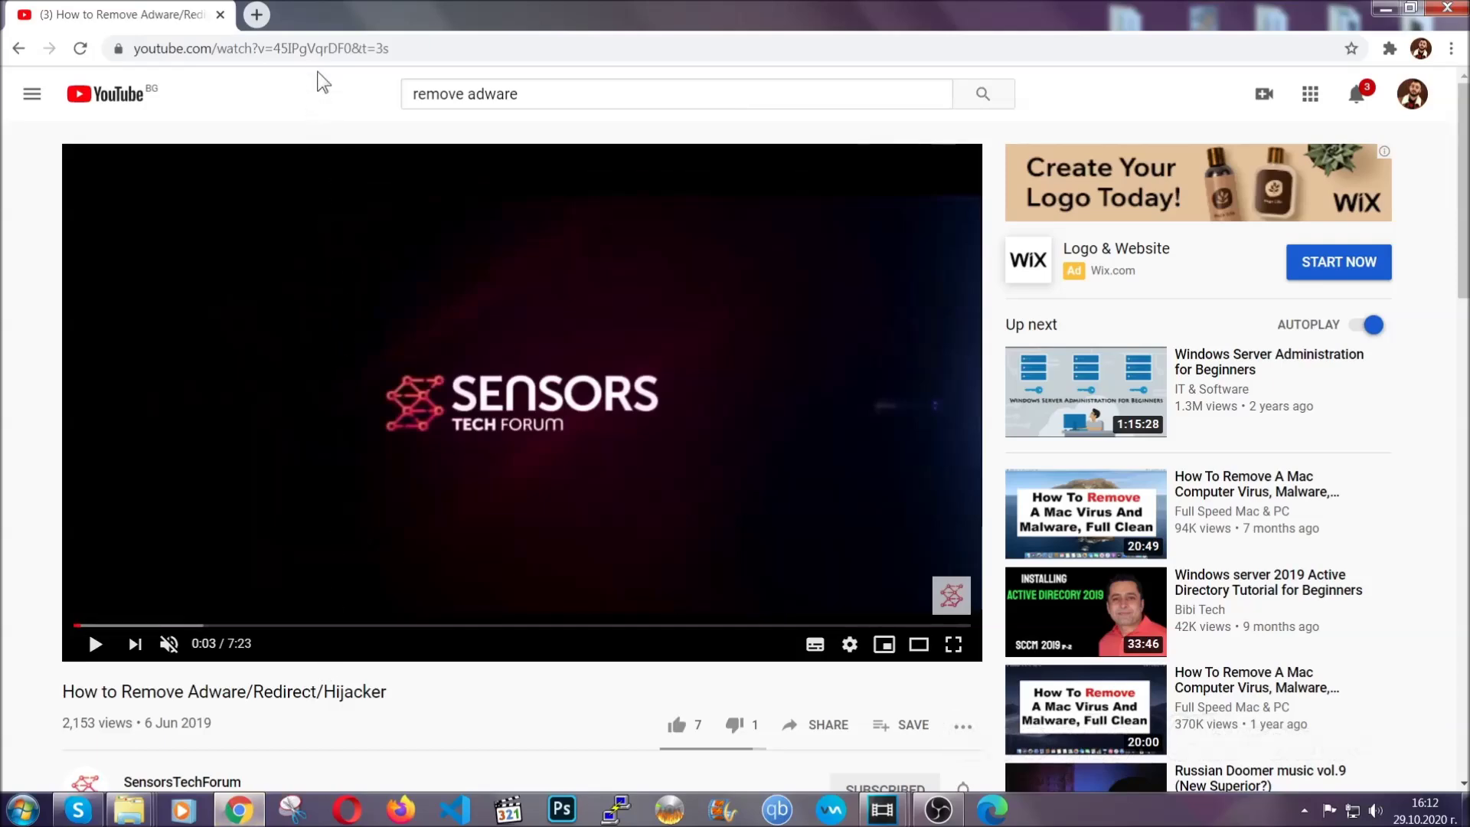
left_click(318, 48)
type("chro")
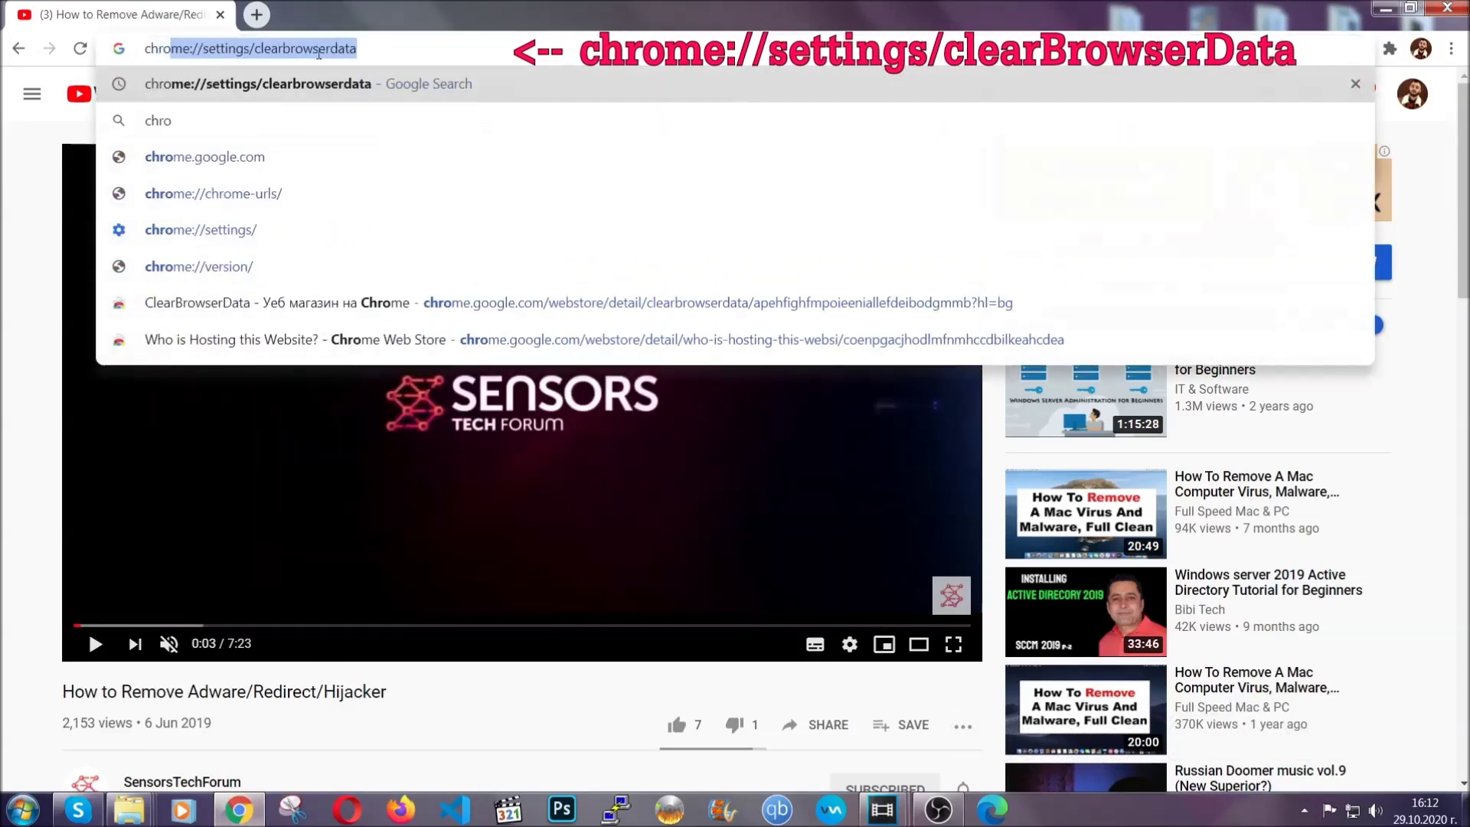
type("me:/")
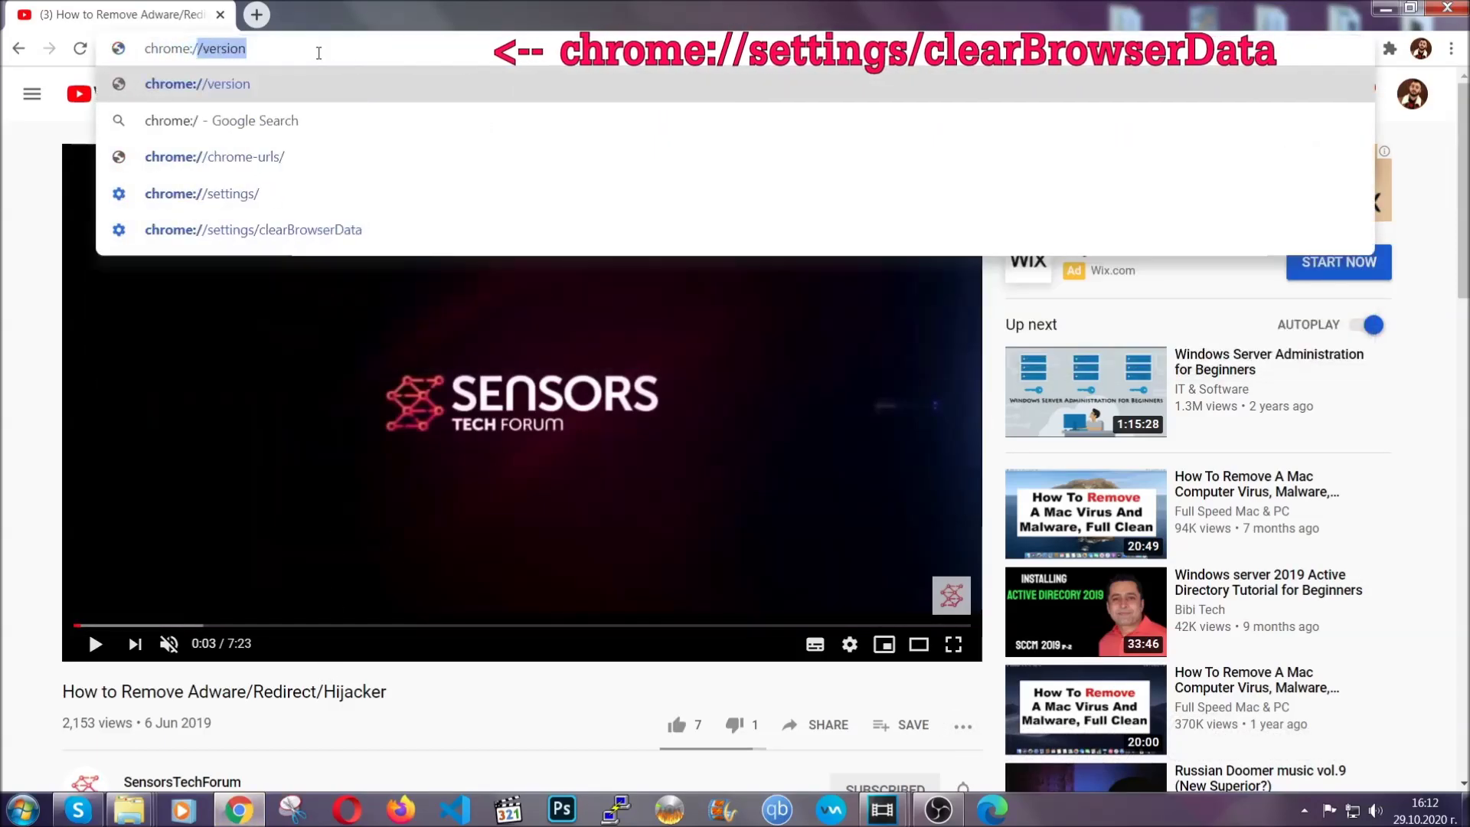
type("/setting")
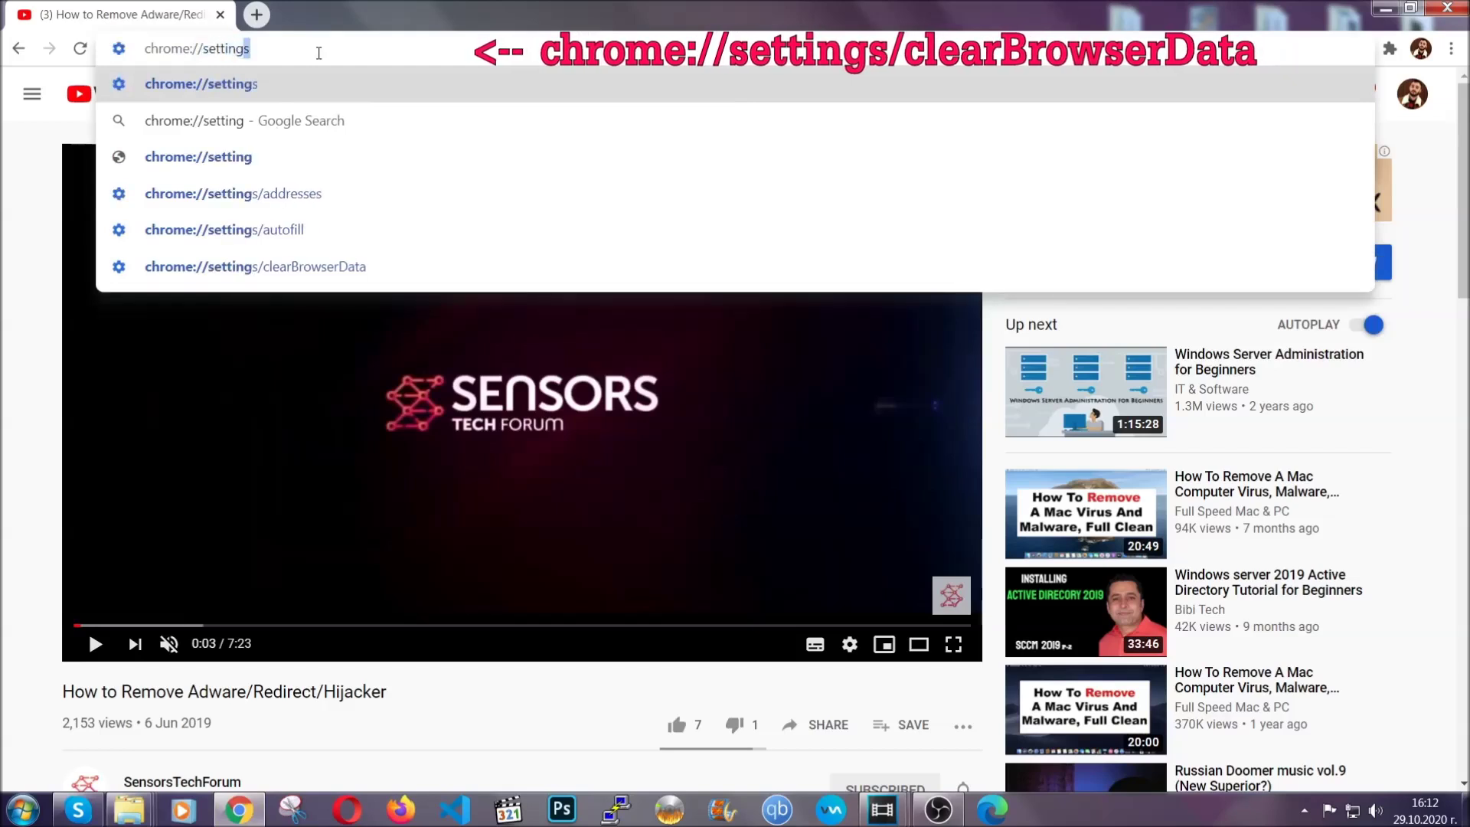
type("s/cle")
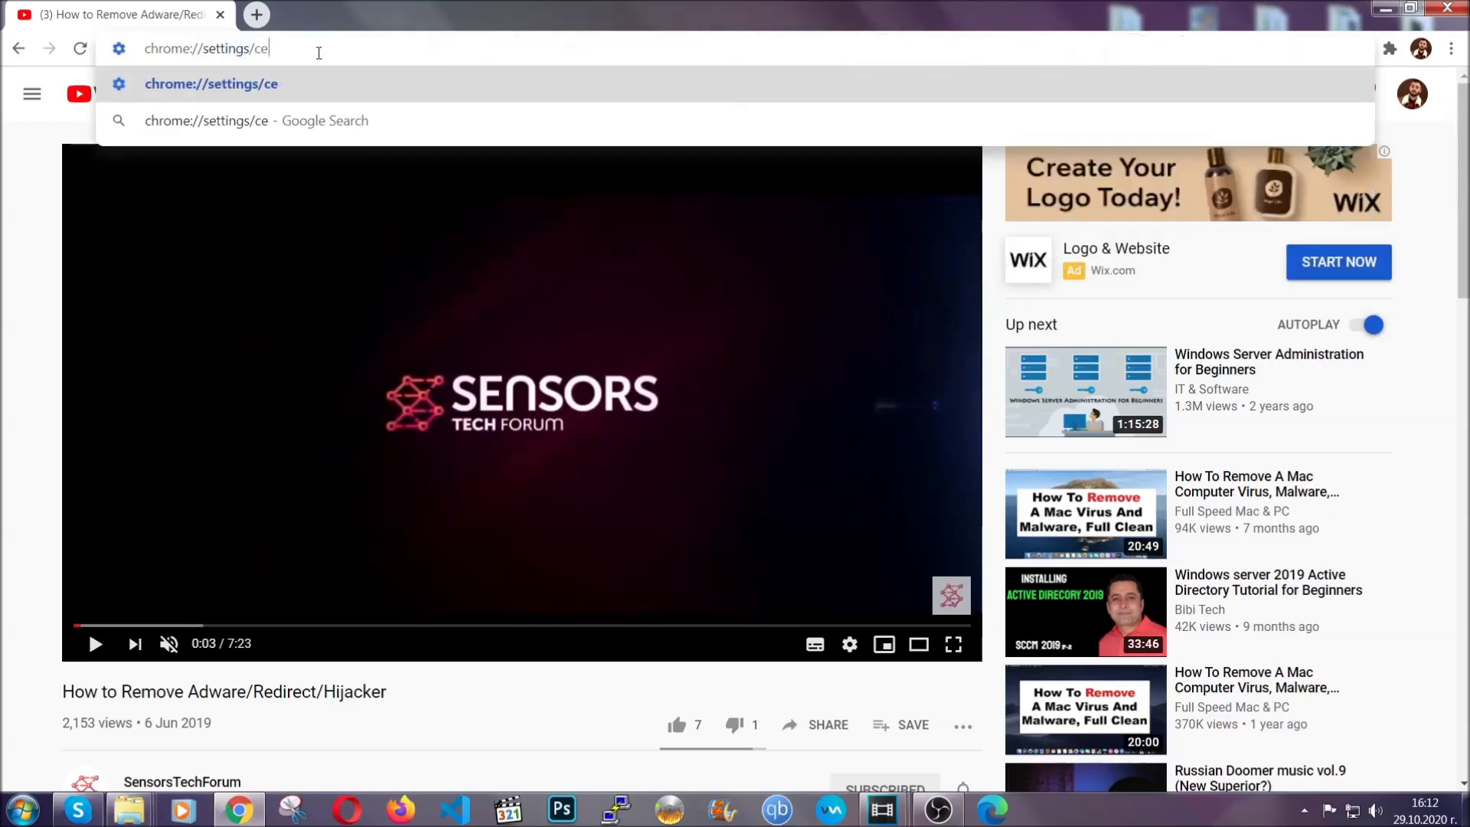
type("ar")
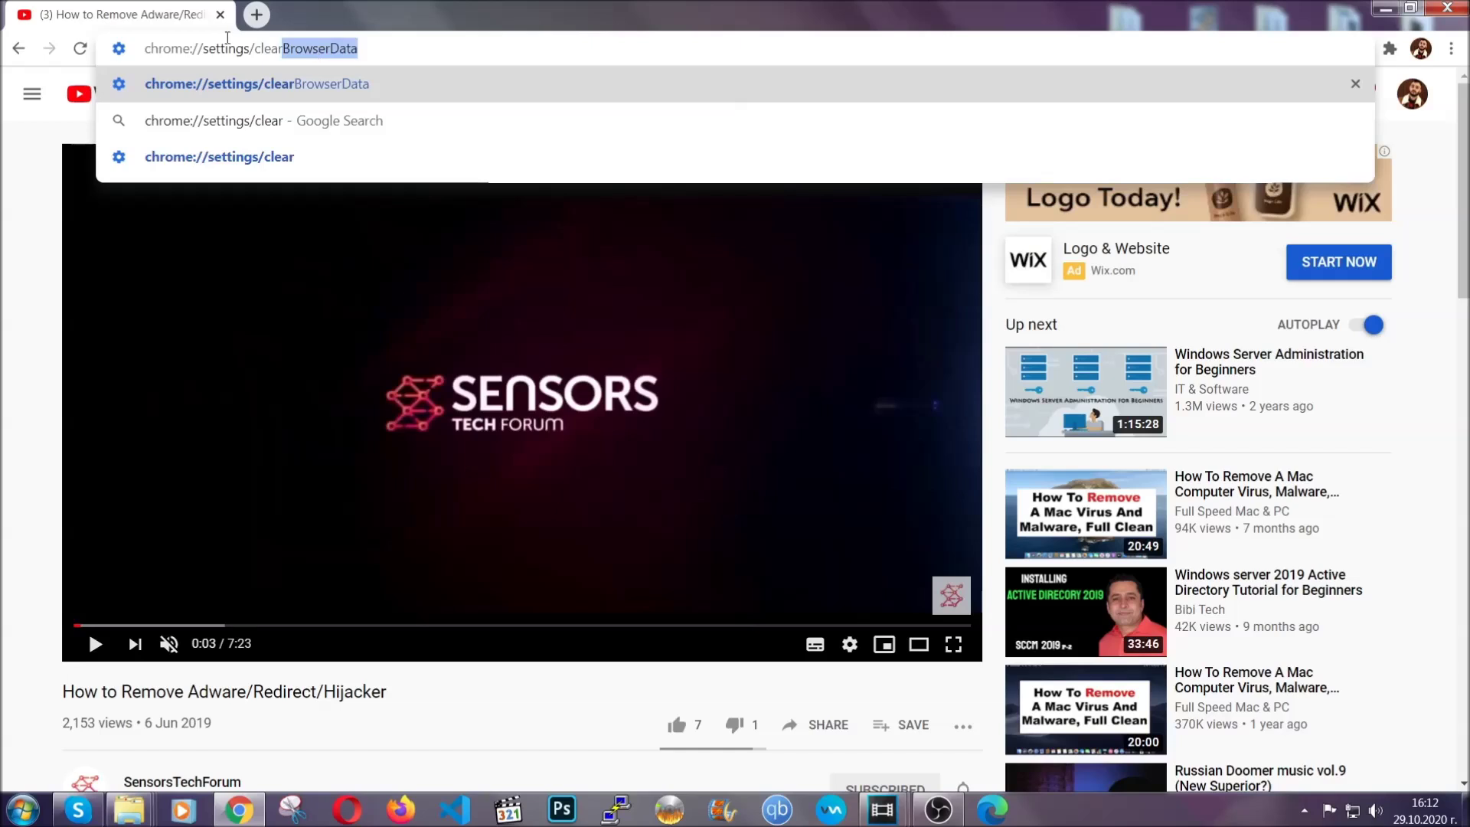
left_click(215, 82)
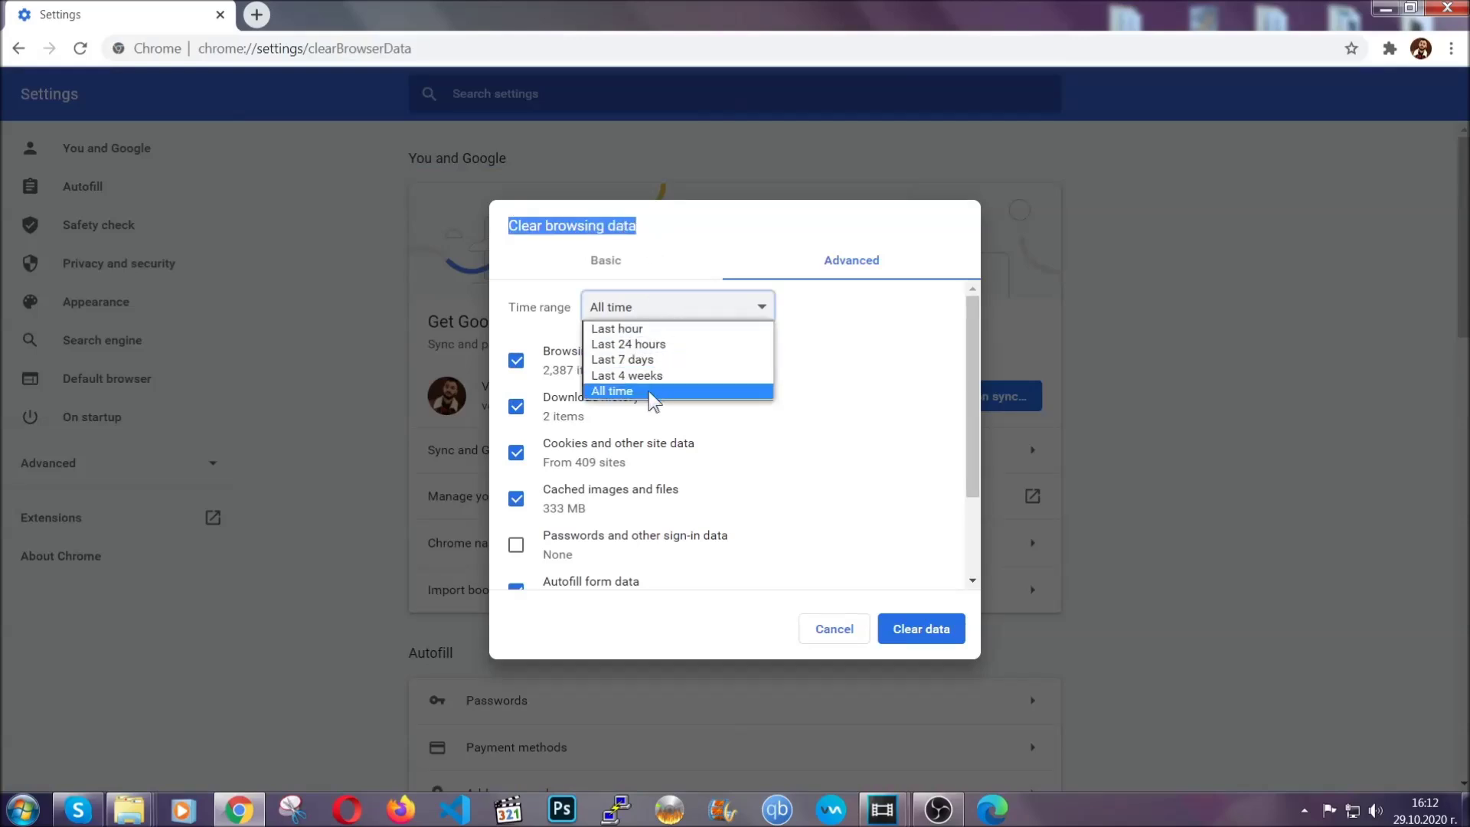
left_click(649, 390)
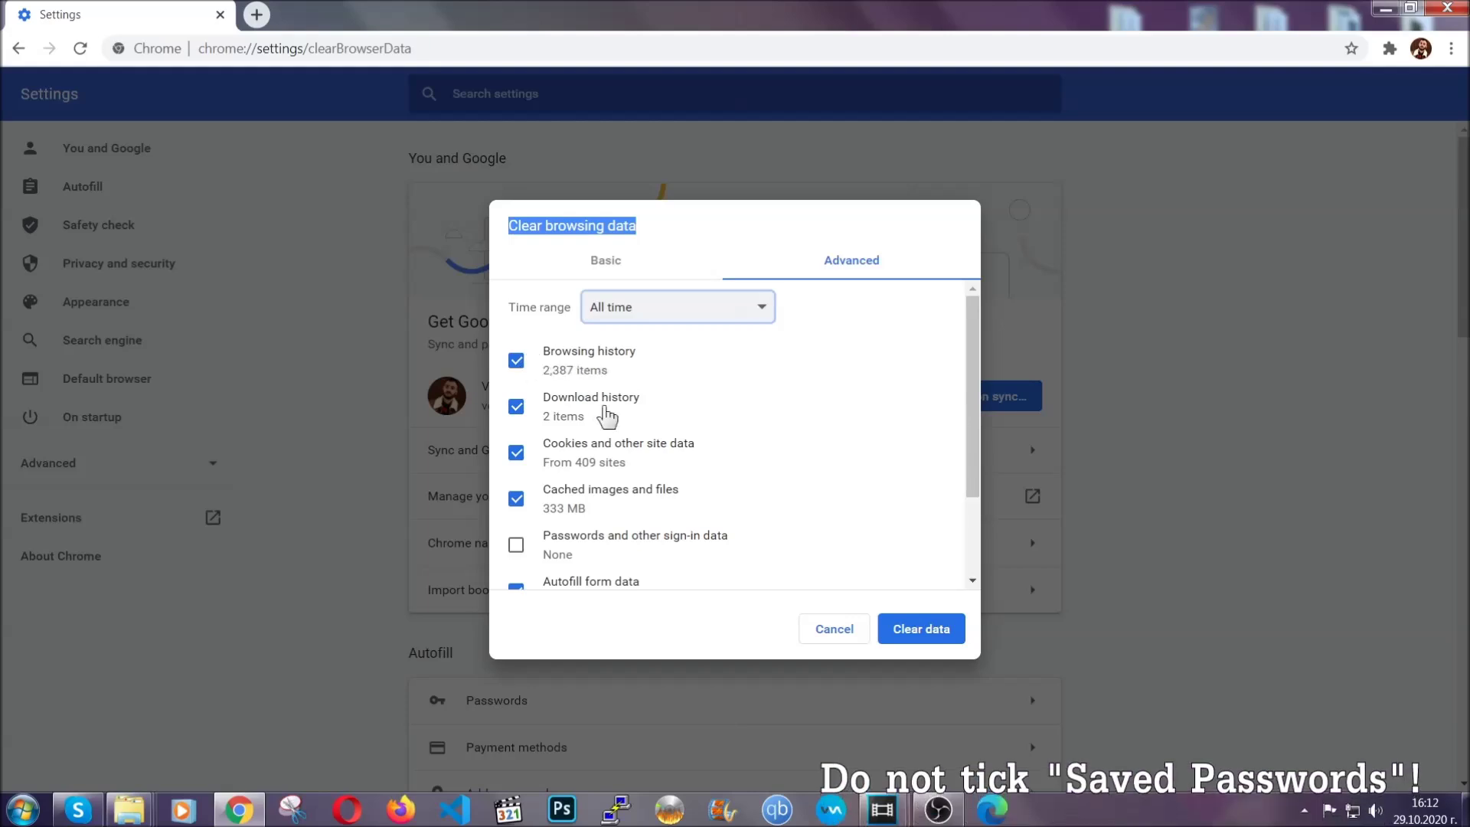
scroll(585, 501, "down", 2)
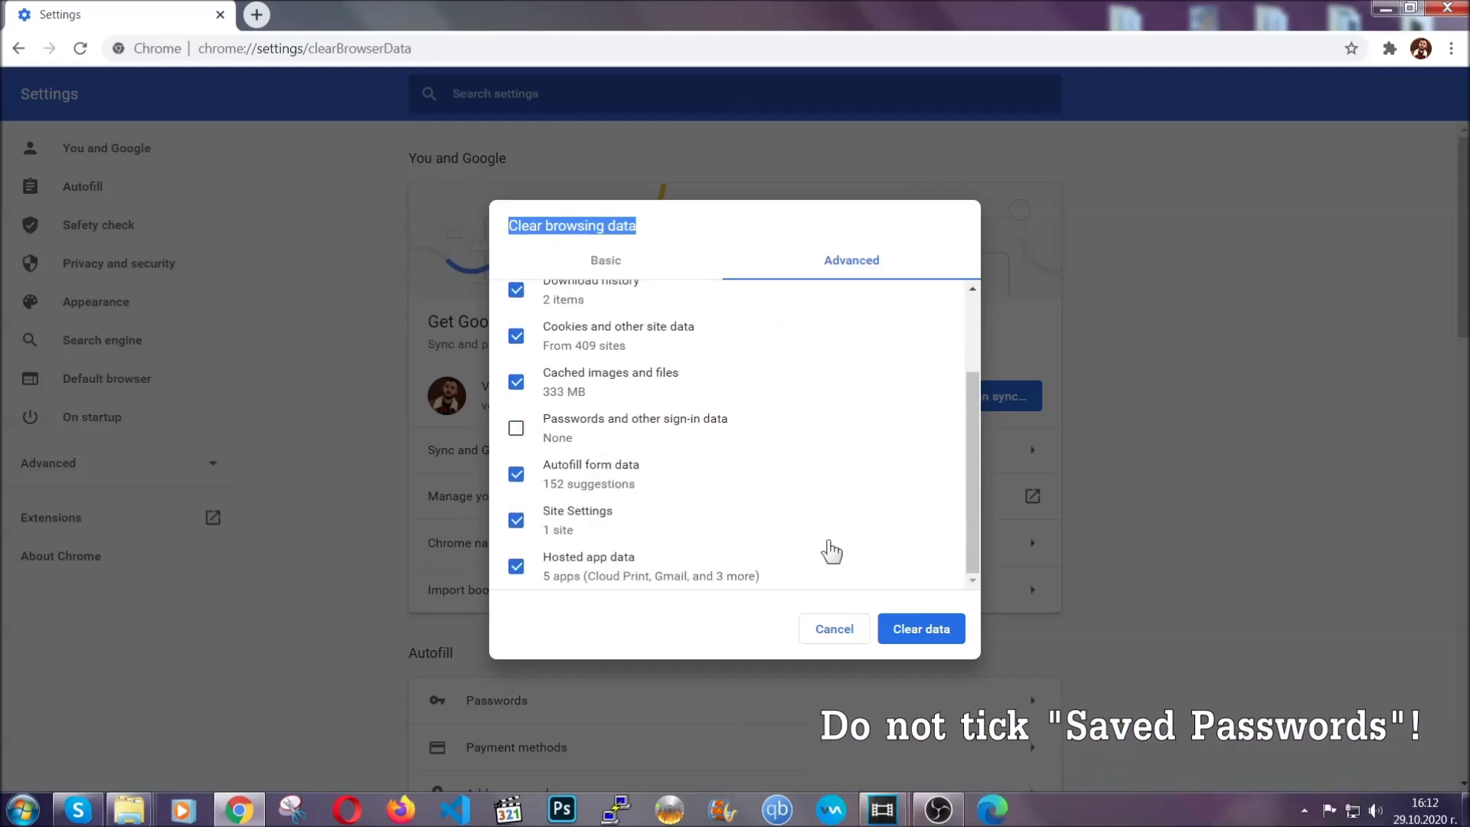
left_click(904, 630)
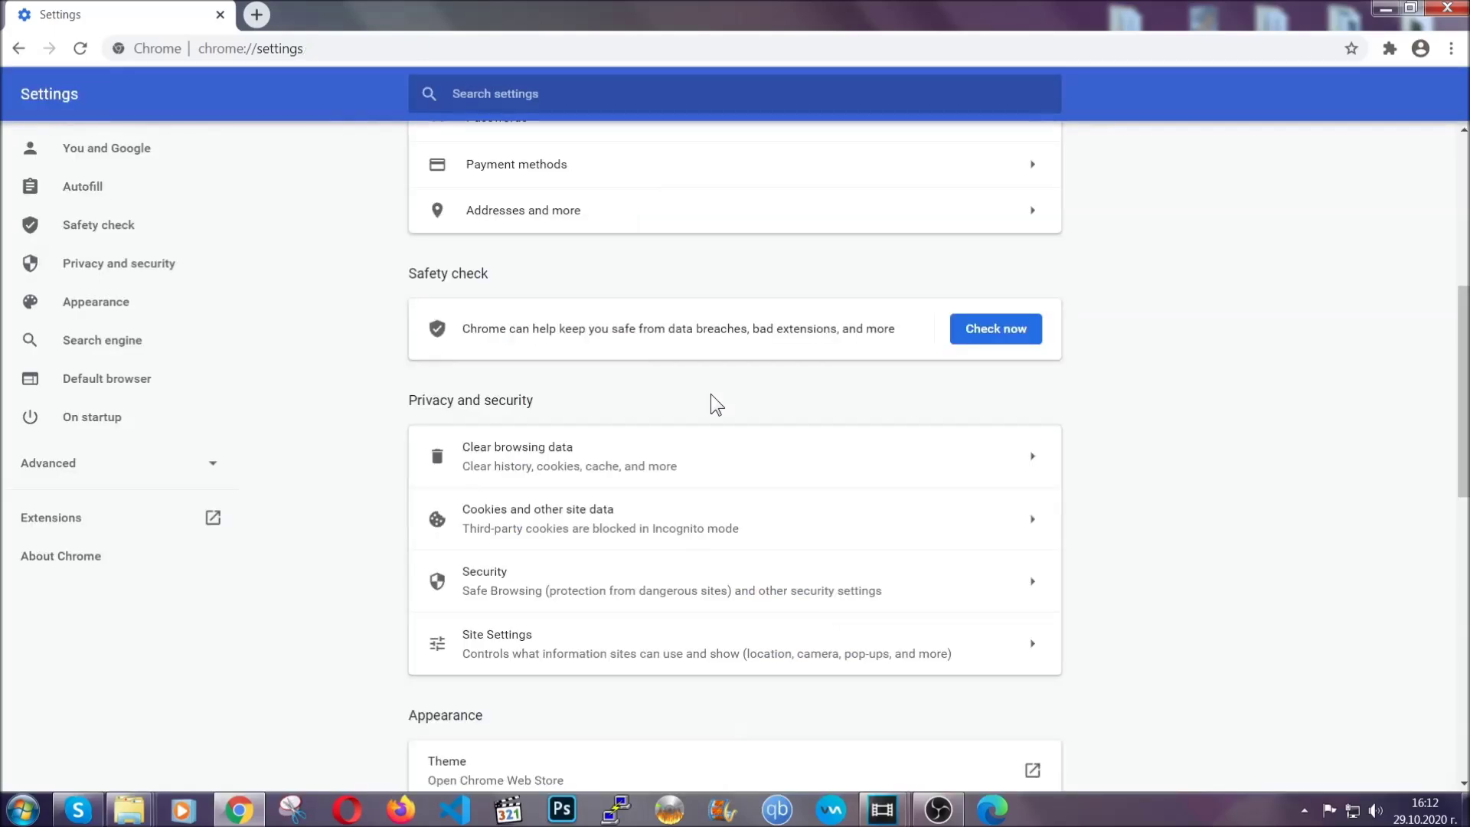
left_click(1452, 51)
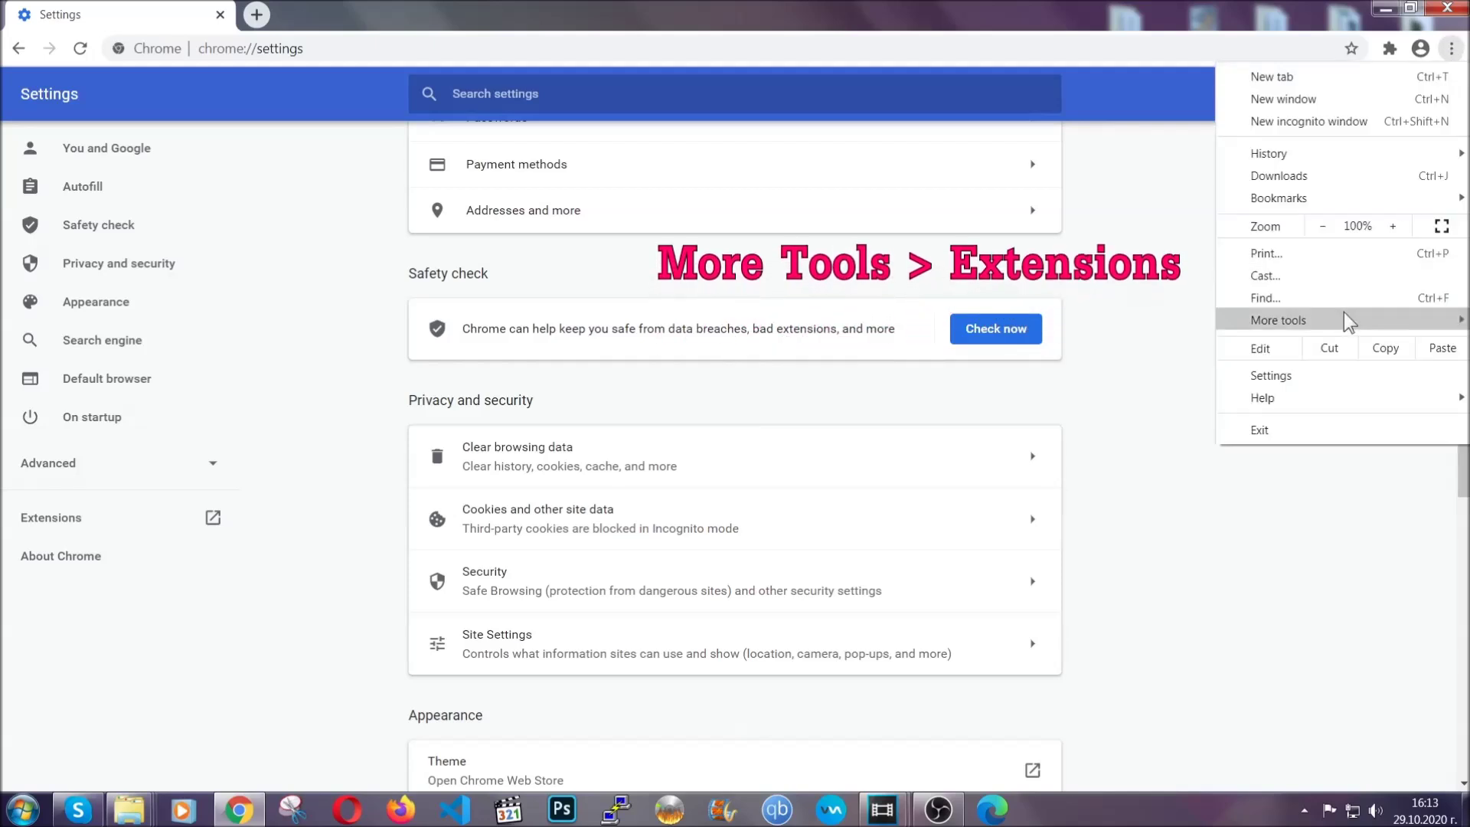
mouse_move(1279, 321)
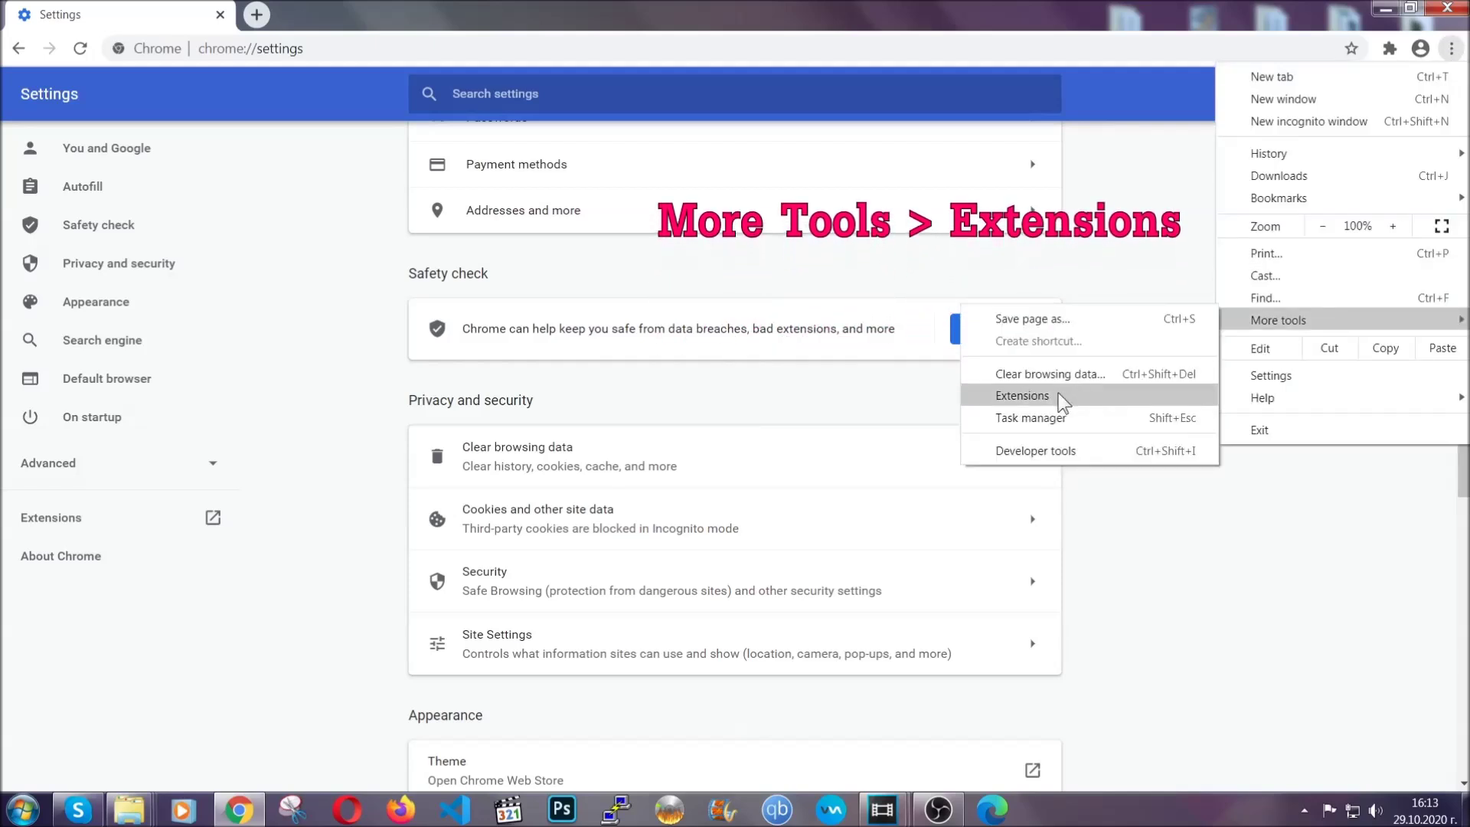
Remove the corrupted Bulk Media Downloader extension from Chrome and minimize the browser
left_click(1022, 395)
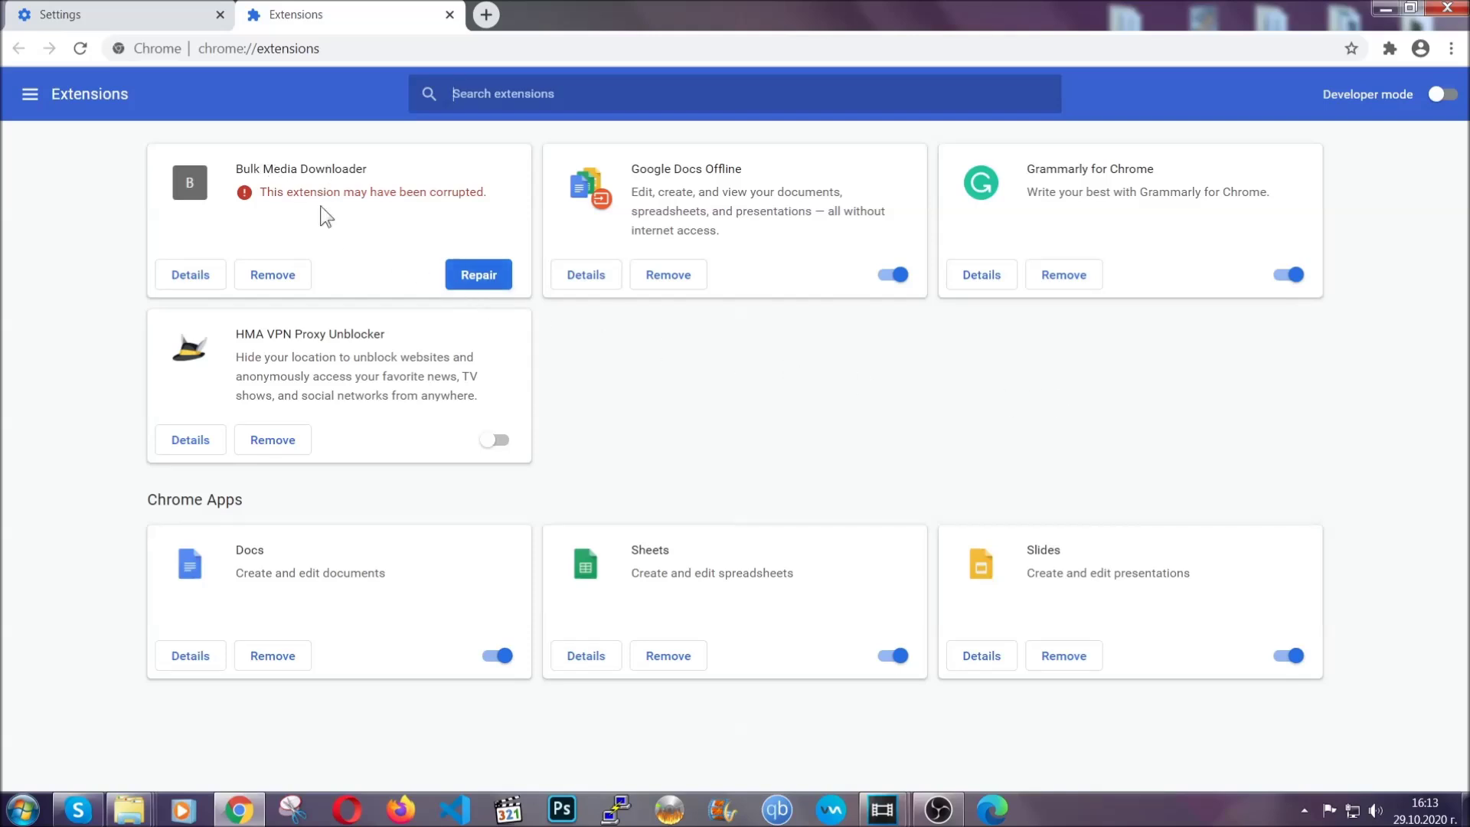
left_click(272, 275)
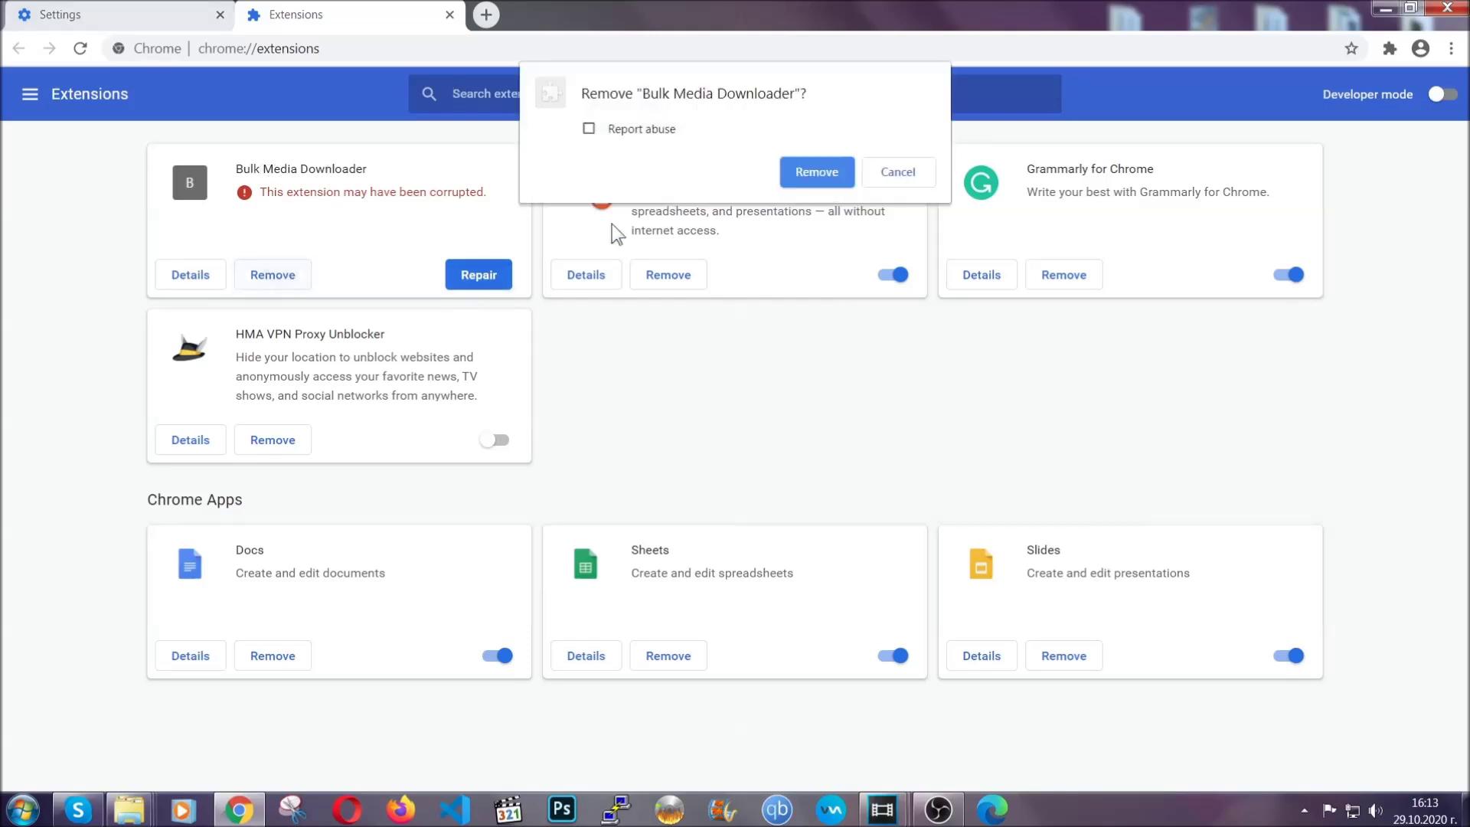
left_click(793, 166)
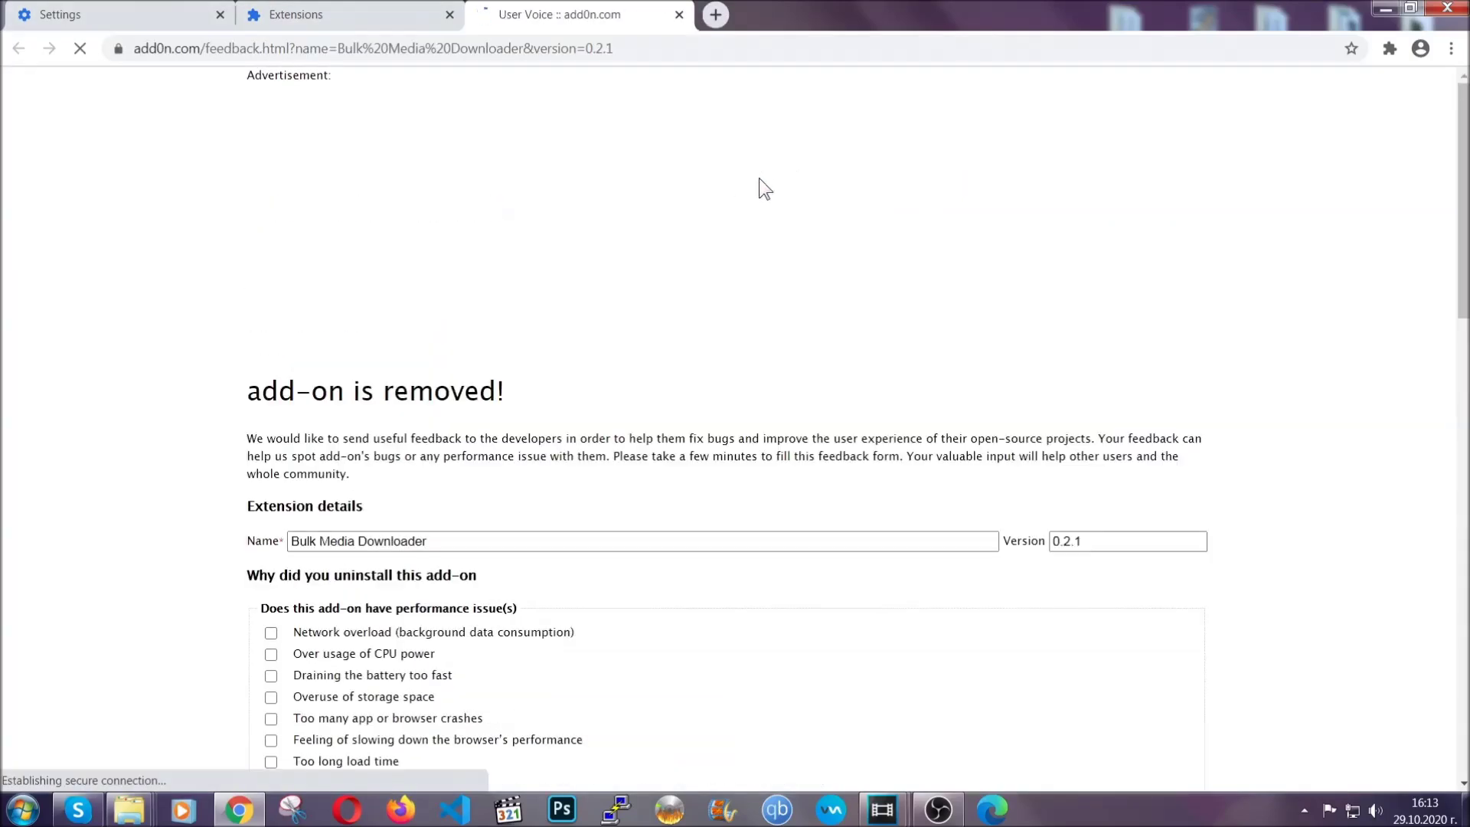
left_click(374, 16)
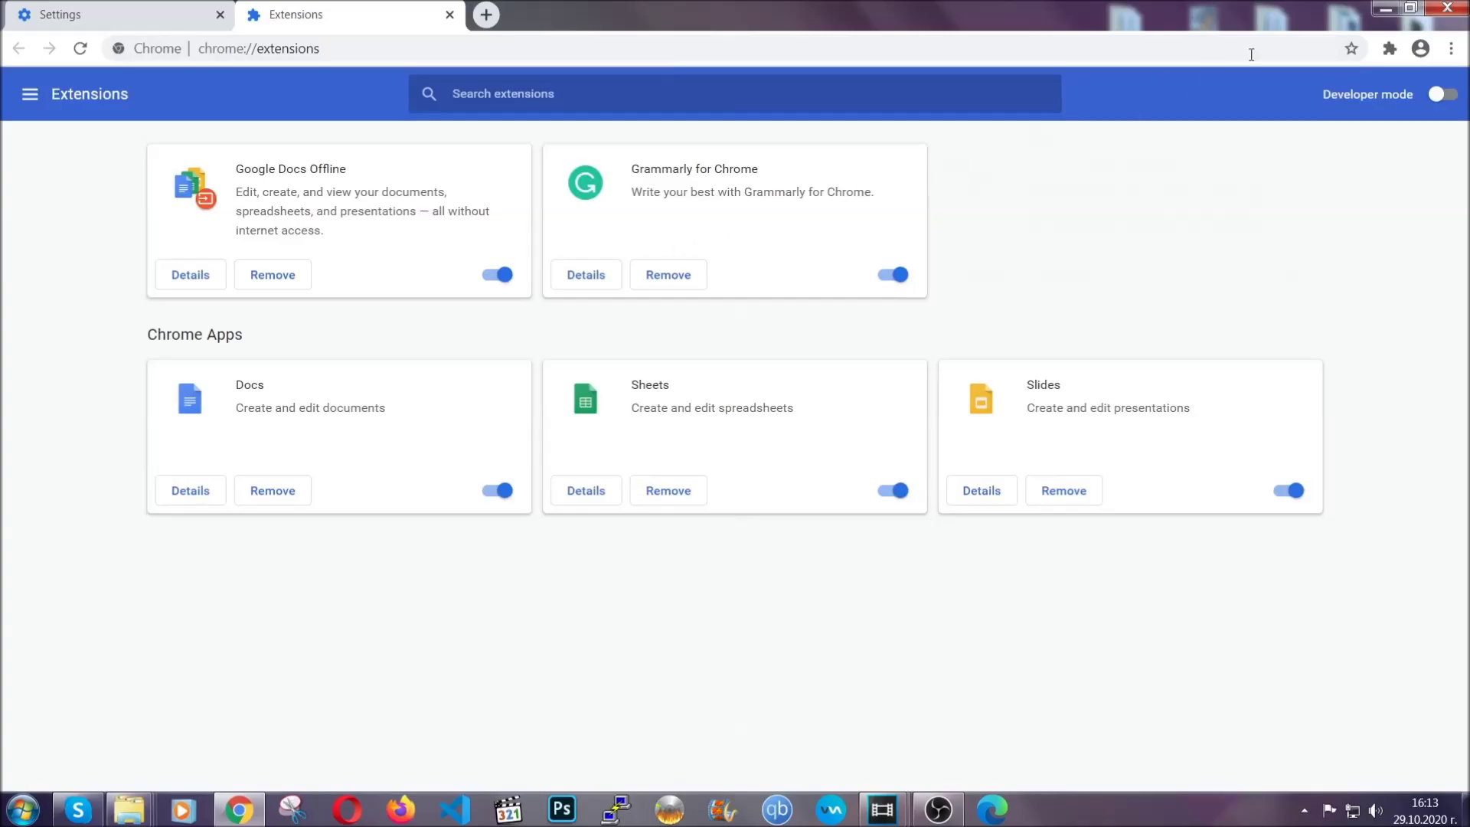
left_click(1373, 14)
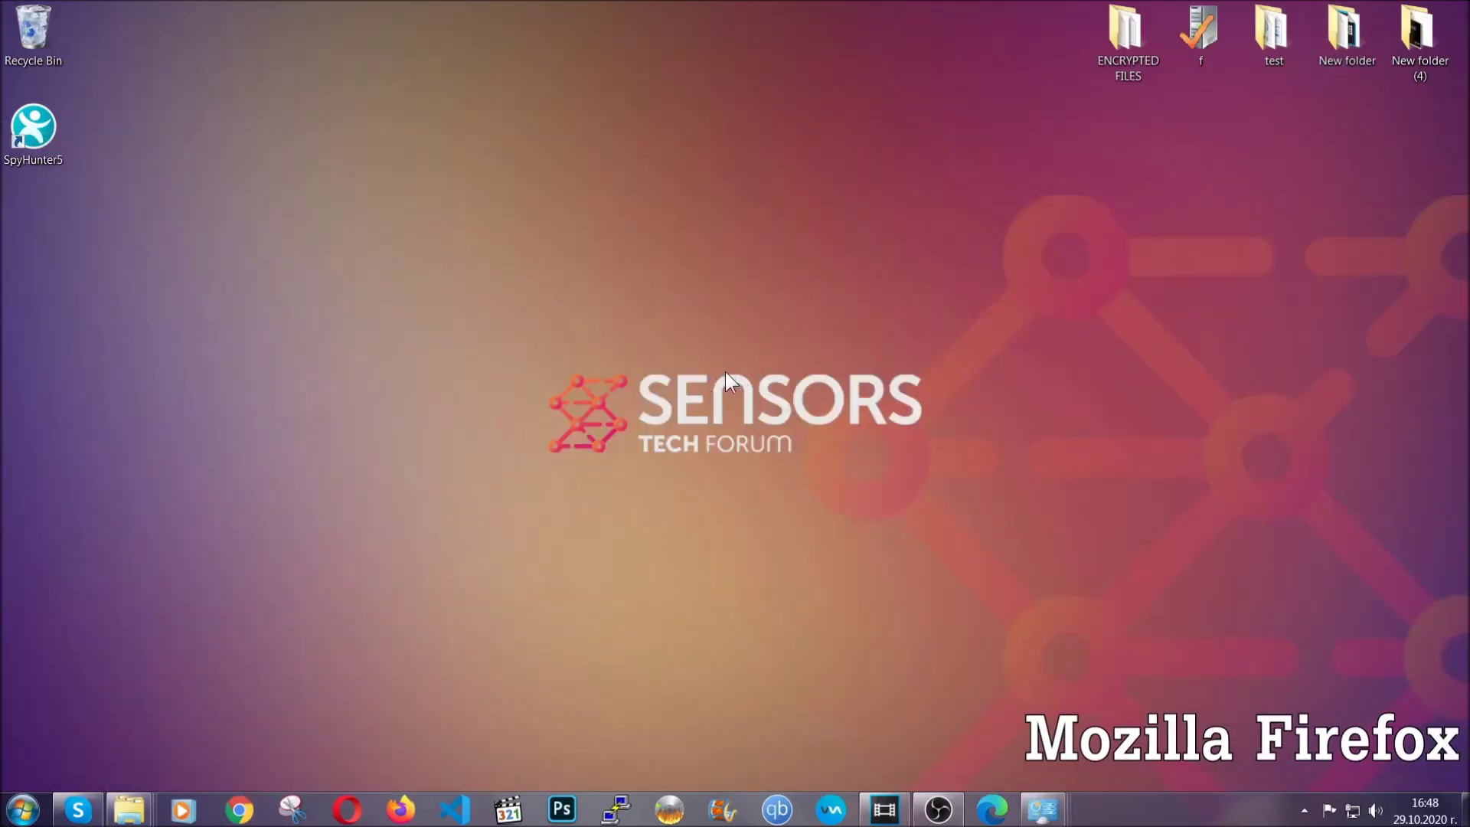
Refresh Firefox to defaults from about:support, finish the import wizard and minimize the window
left_click(400, 809)
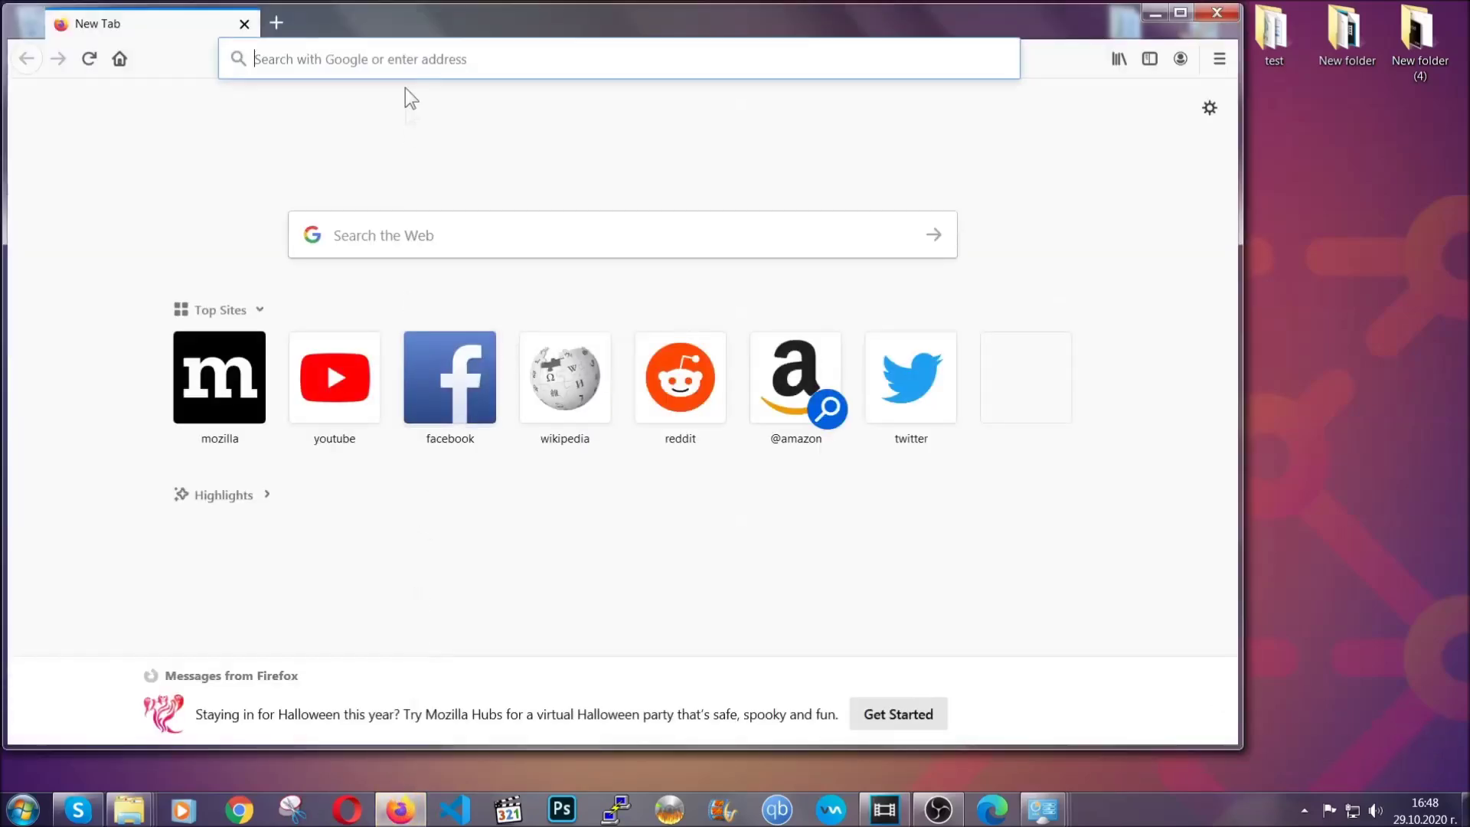
left_click(404, 57)
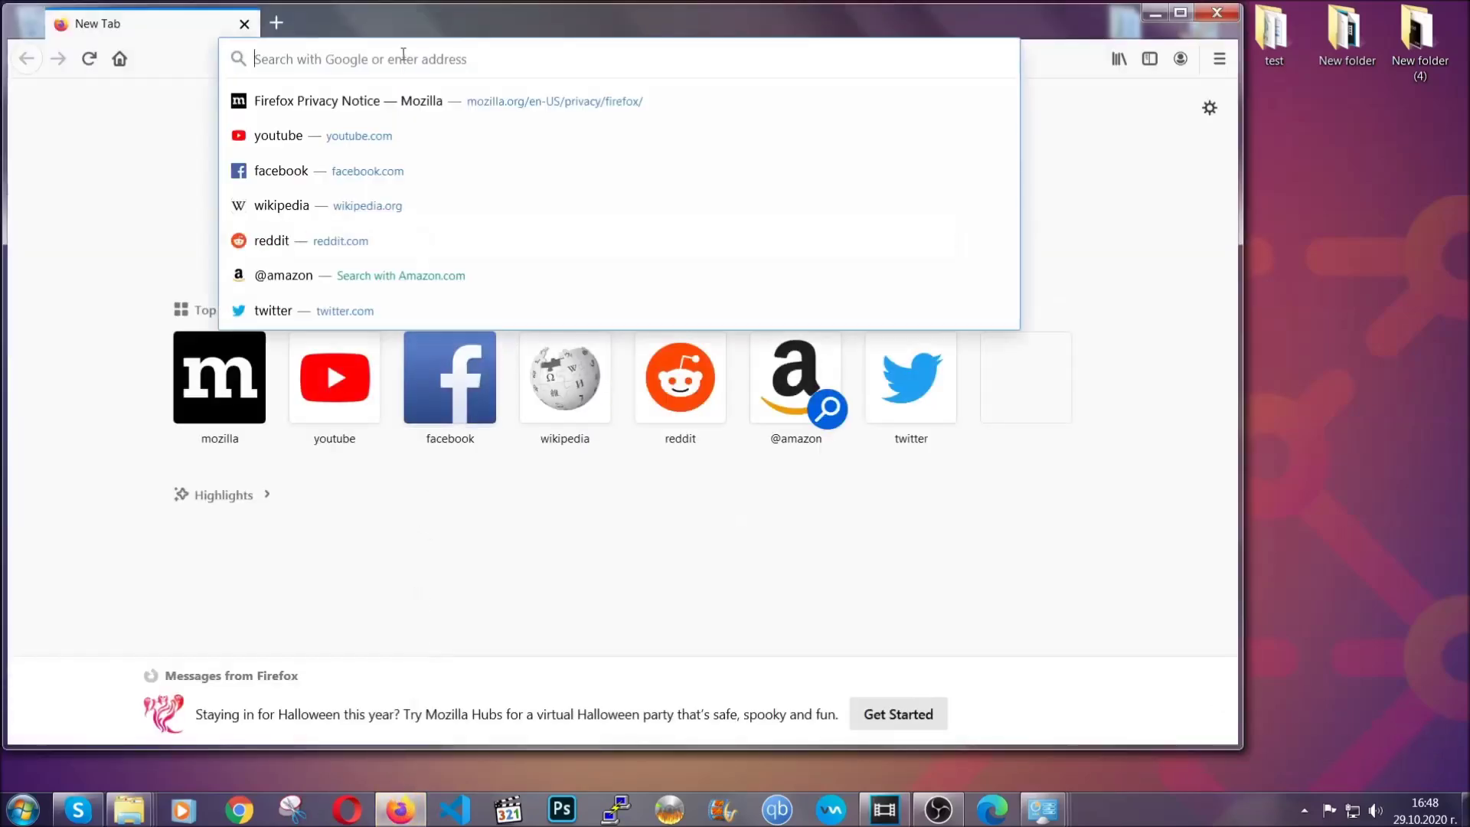
type("about")
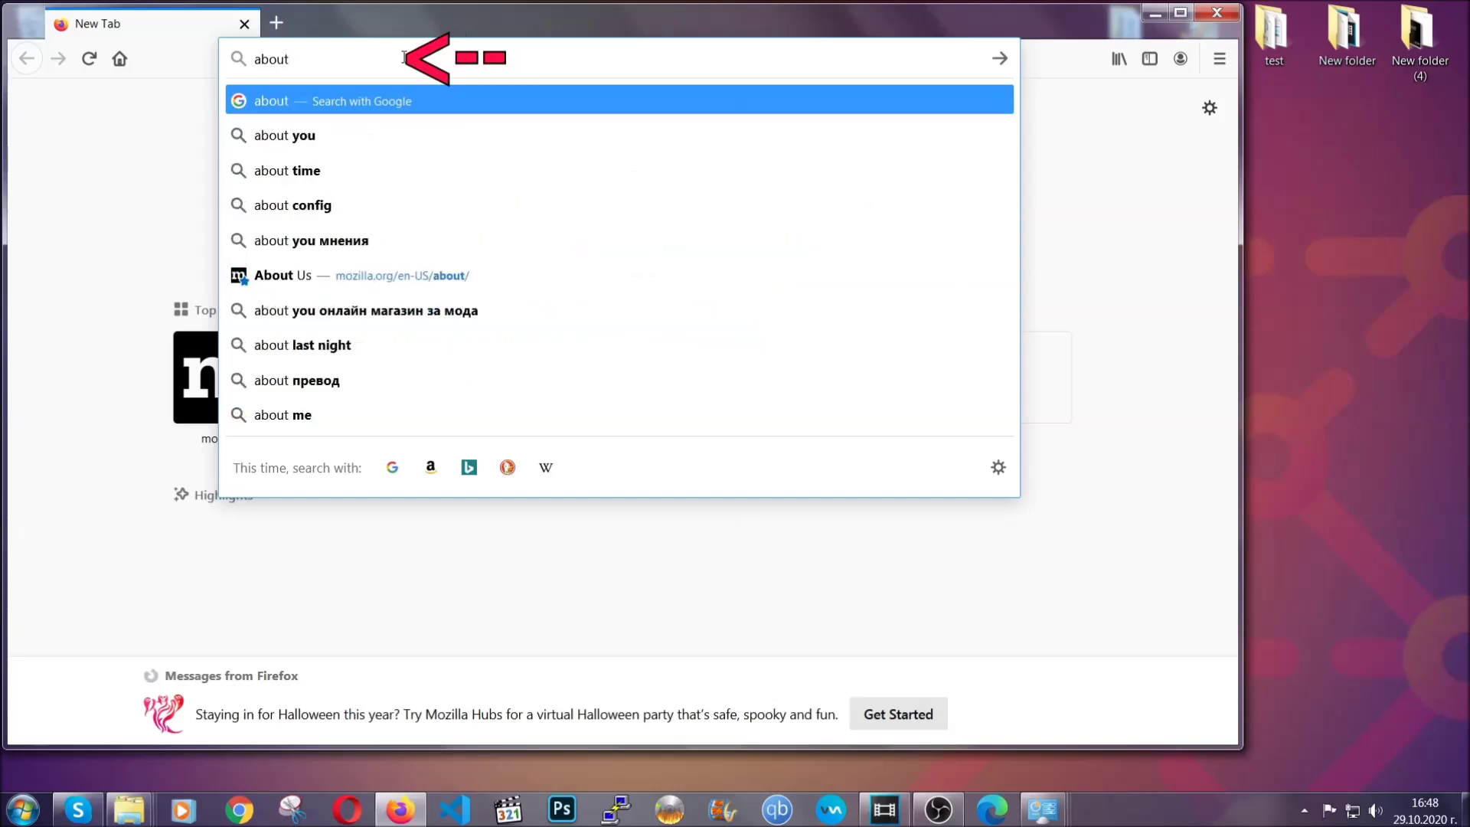
type(":support")
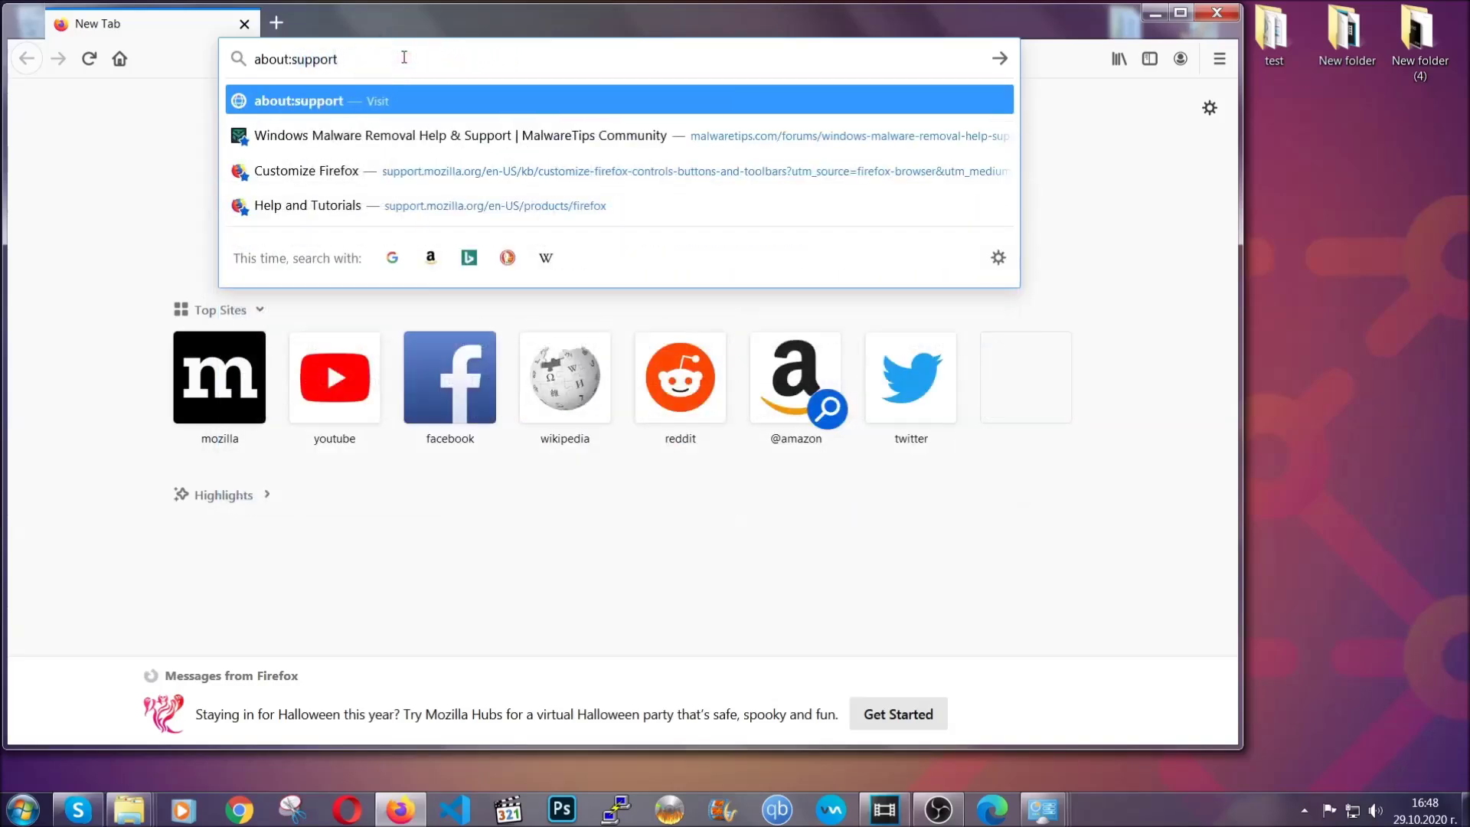
key("Return")
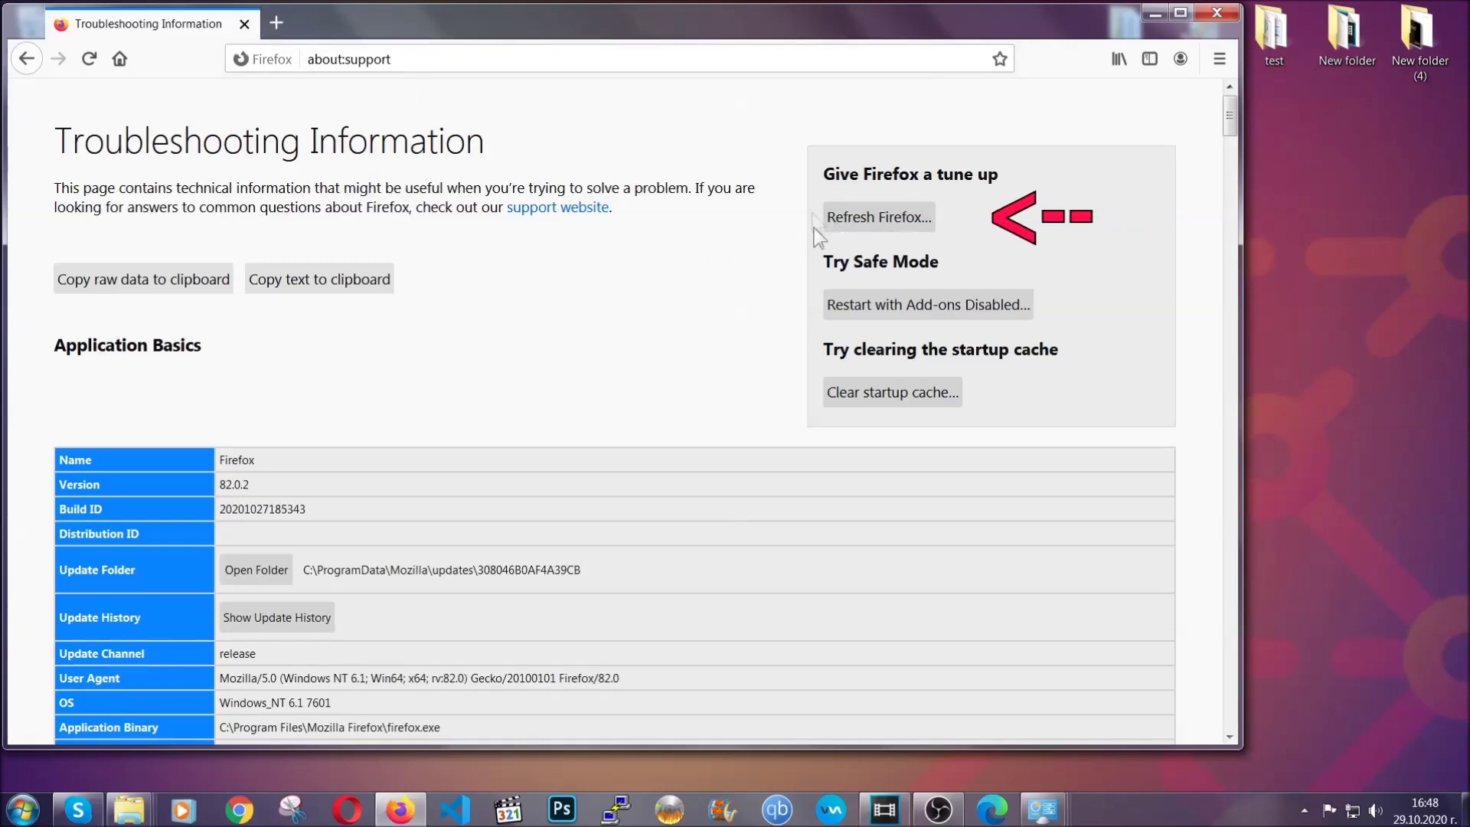
left_click(870, 225)
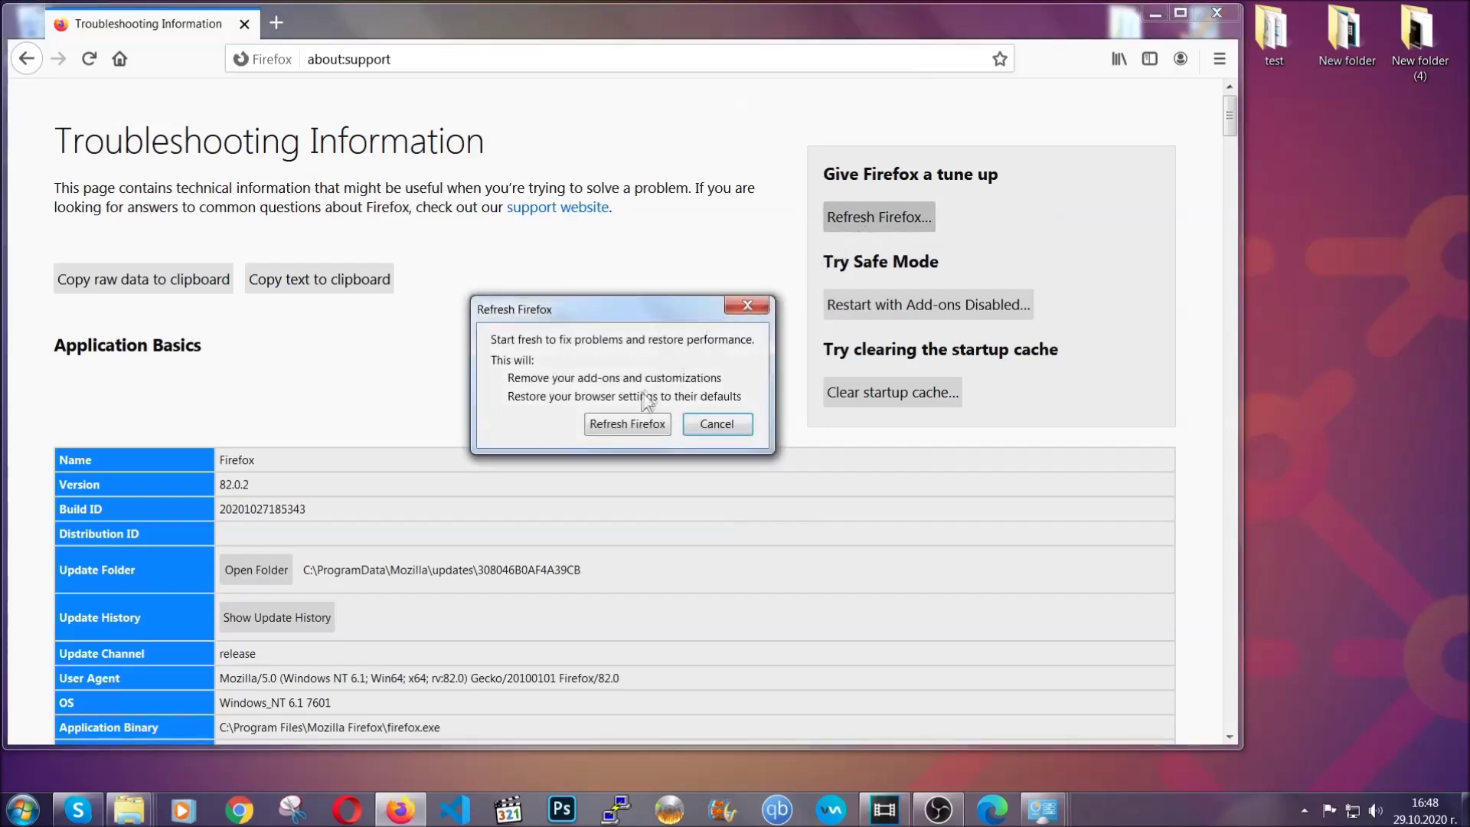
left_click(626, 425)
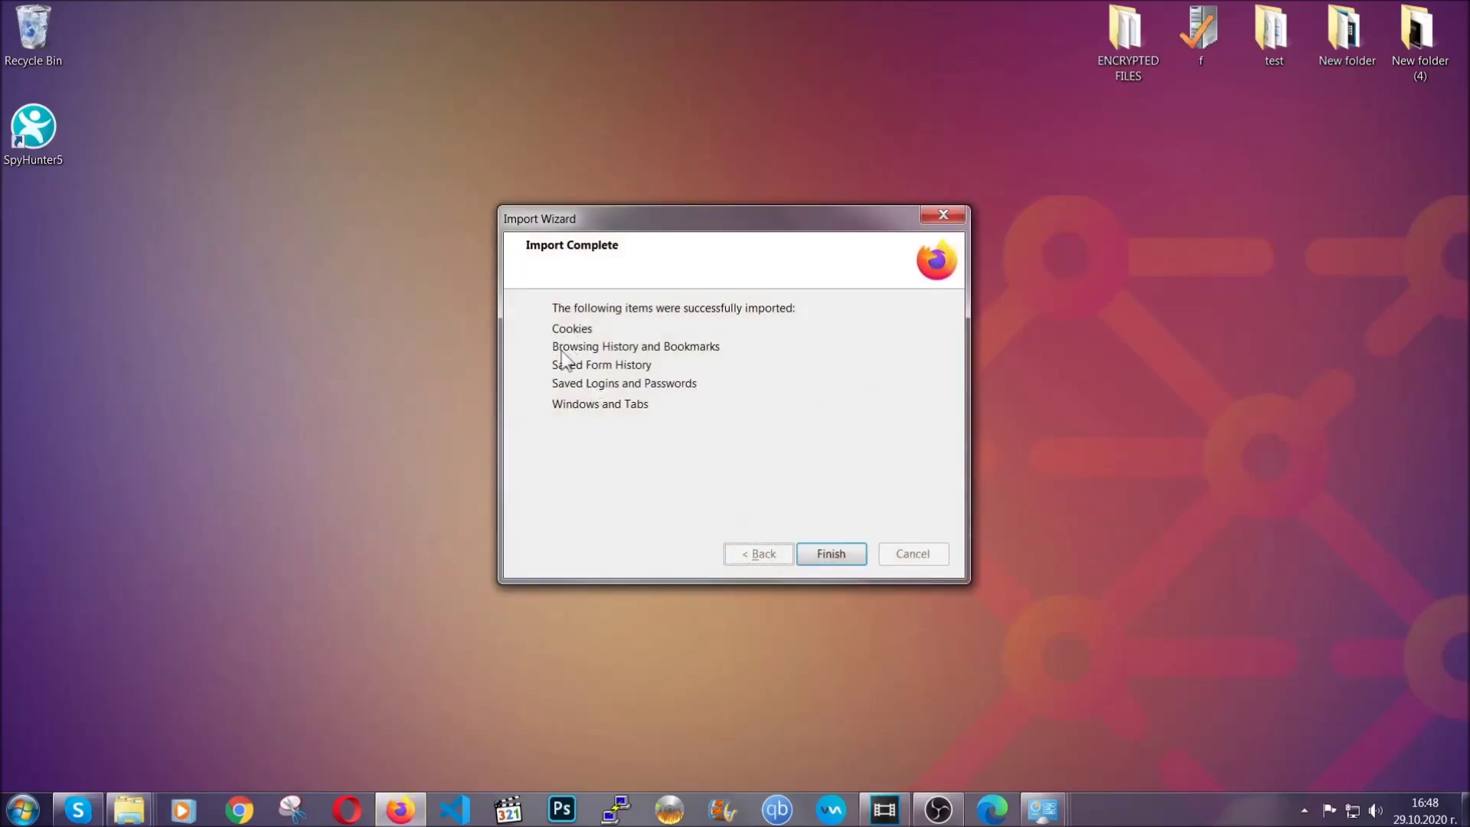
left_click(828, 557)
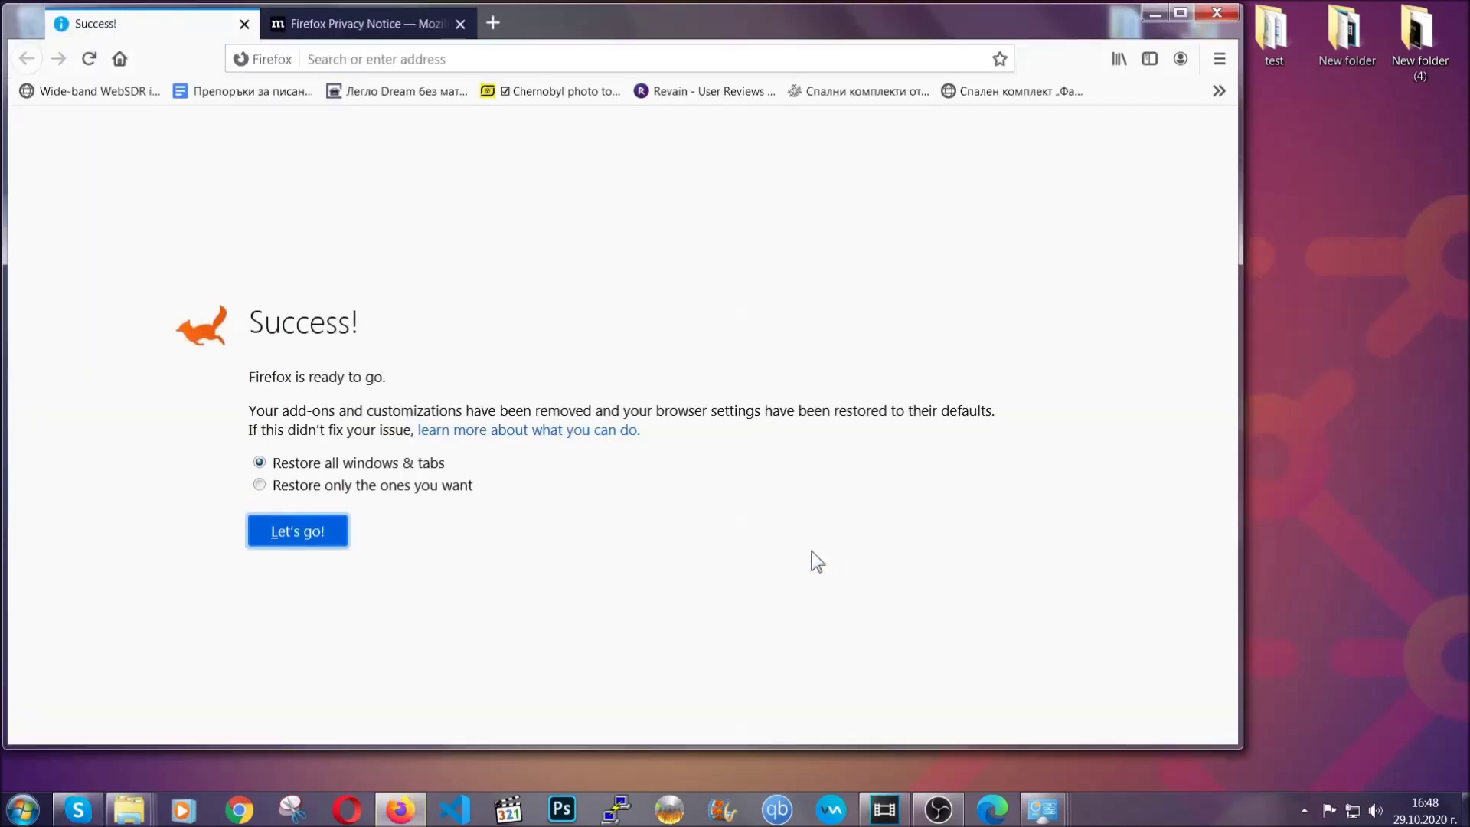
left_click(1151, 16)
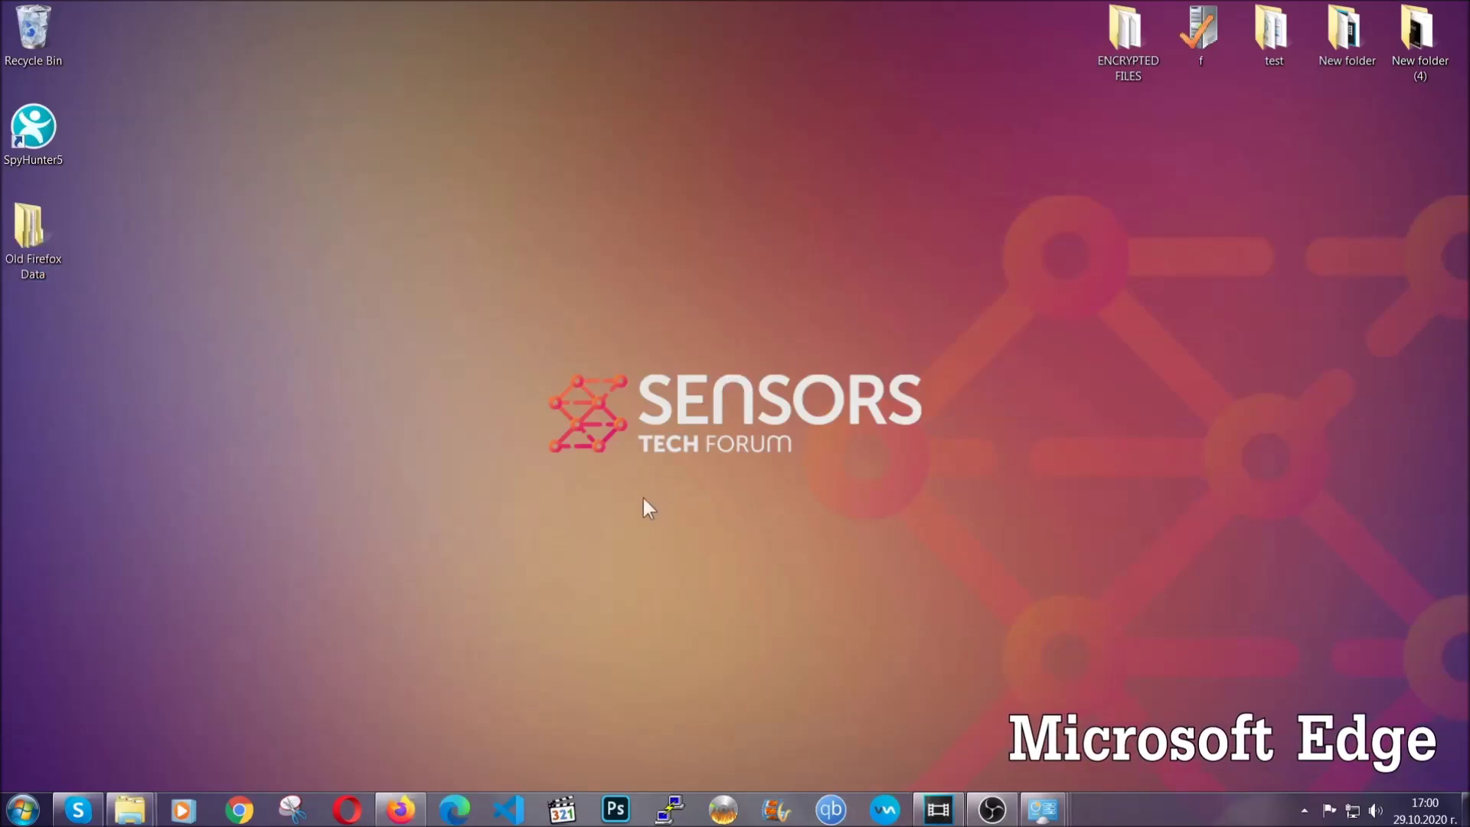
Clear Edge's all-time browsing data via edge://settings/clearBrowserData, keeping saved passwords
left_click(455, 808)
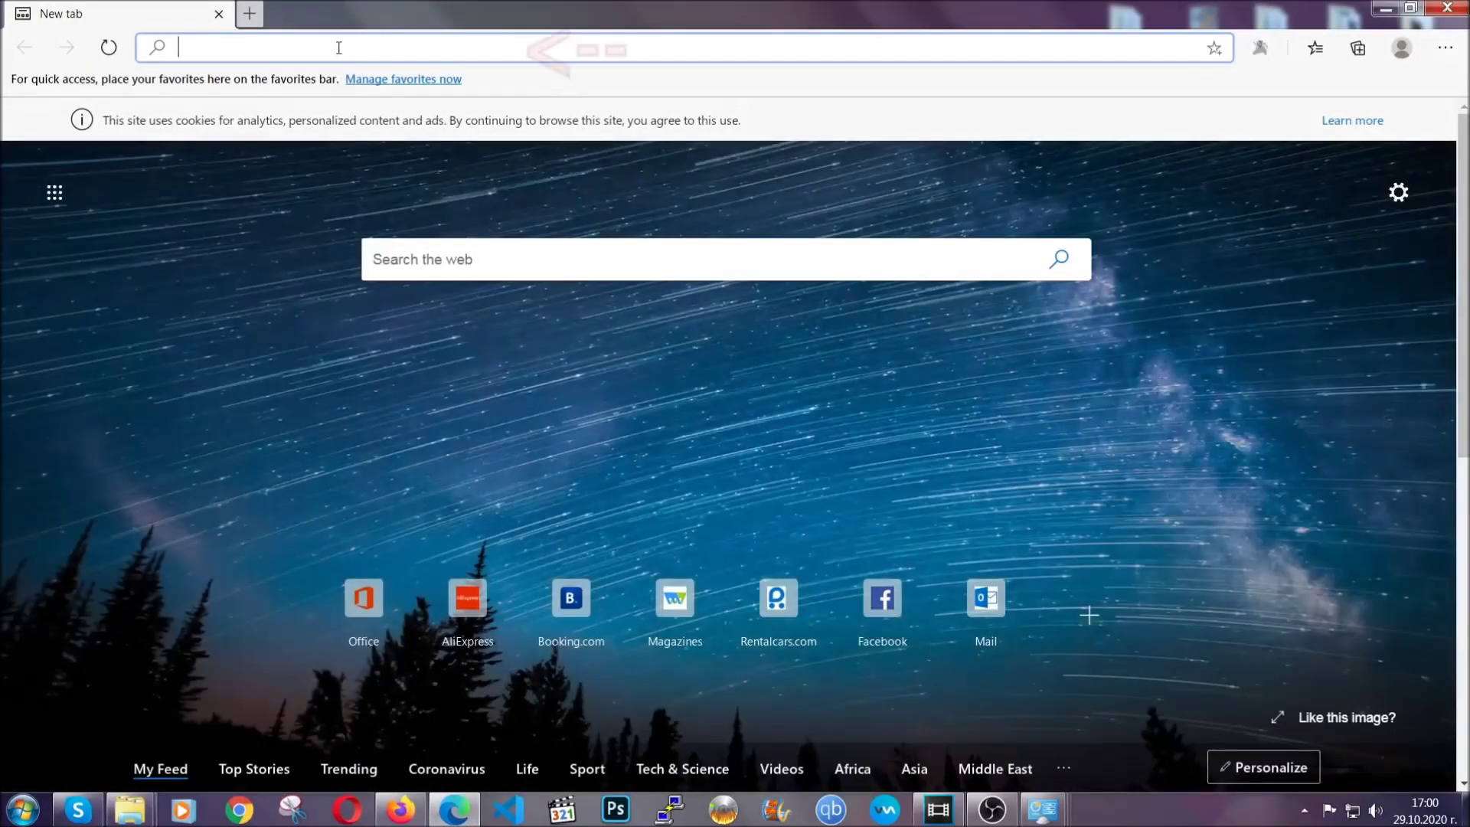
type("edge://")
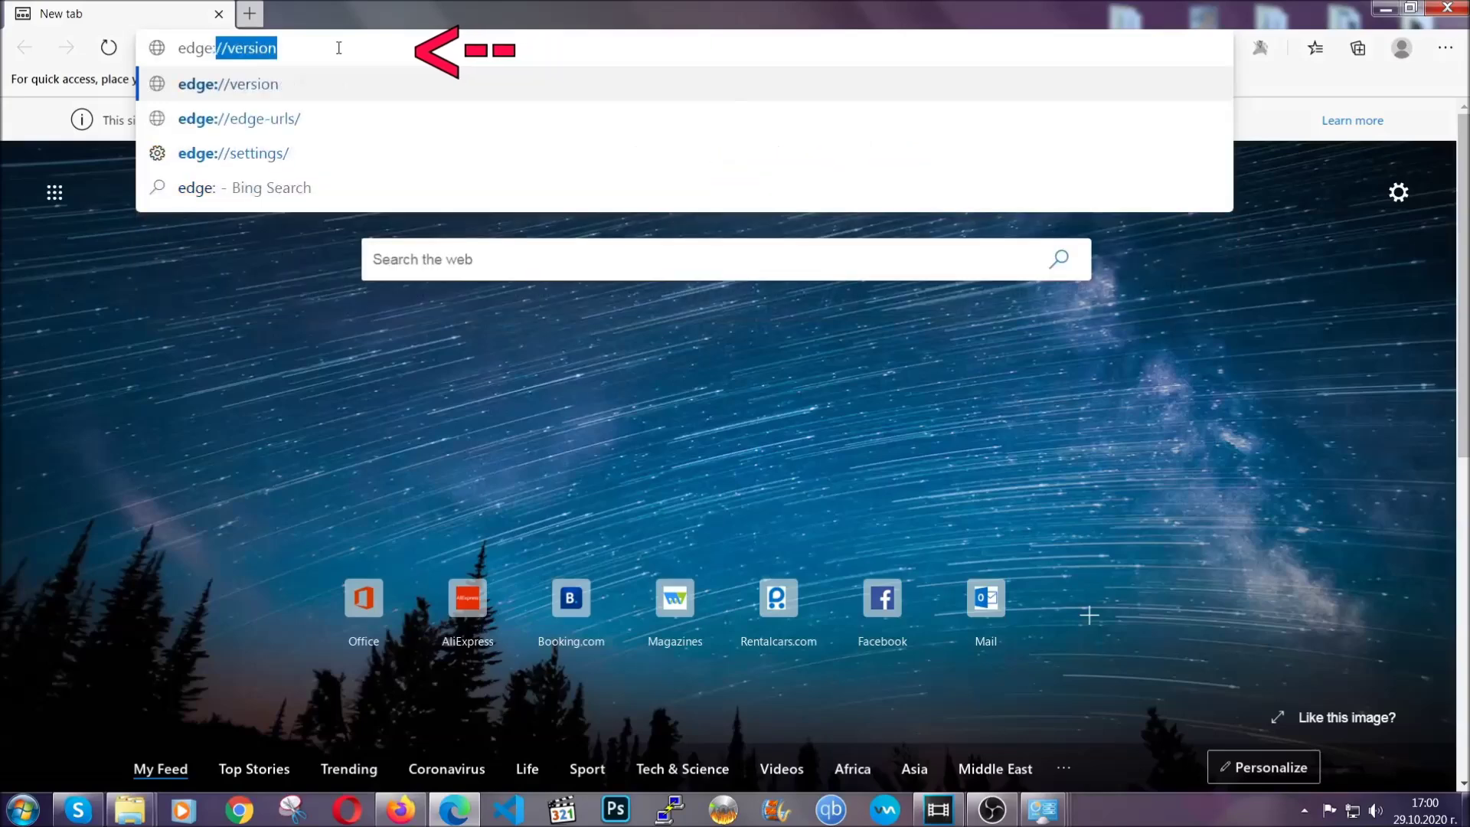
type("setting")
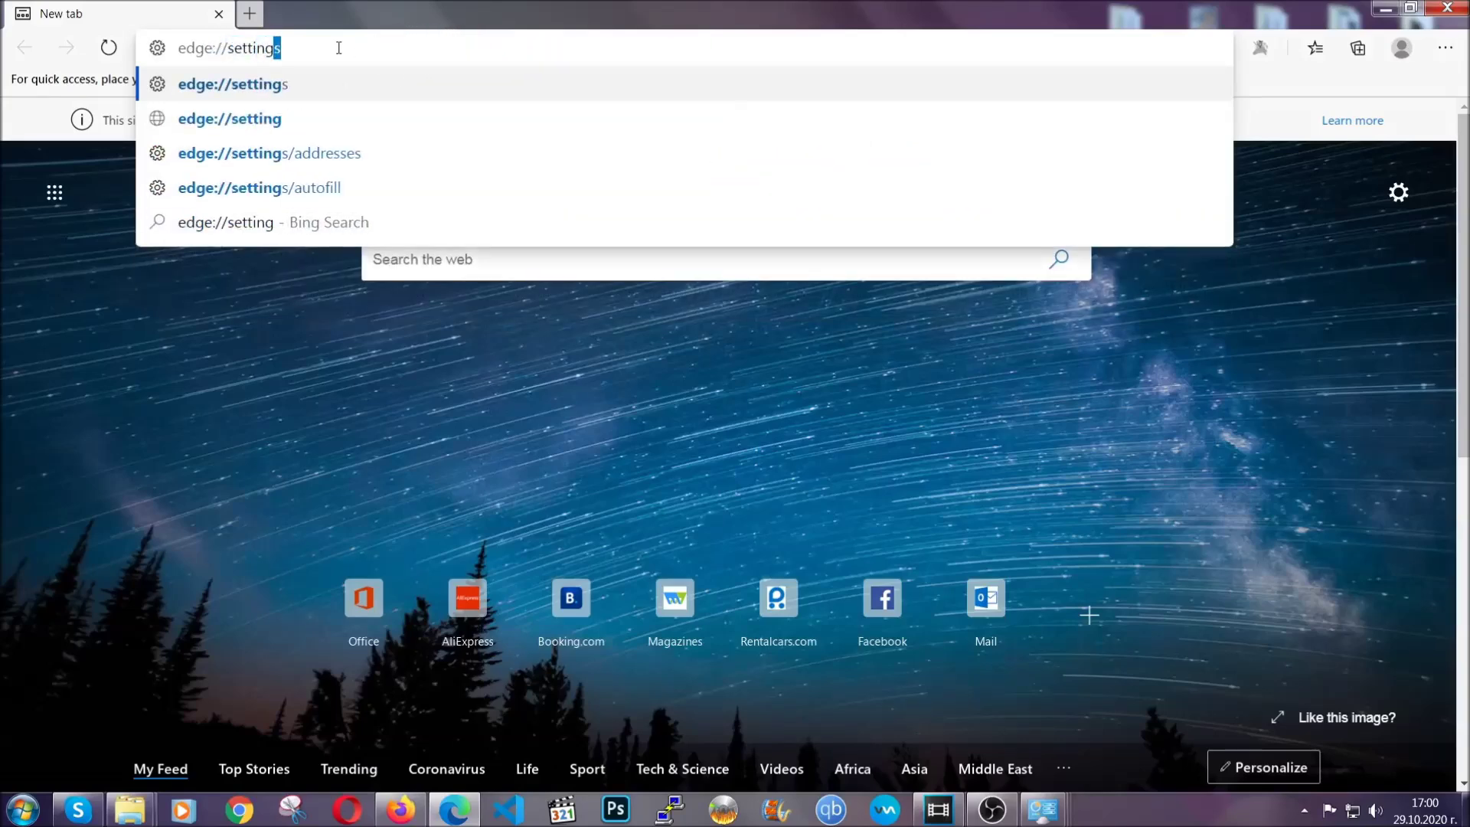
type("s/cle")
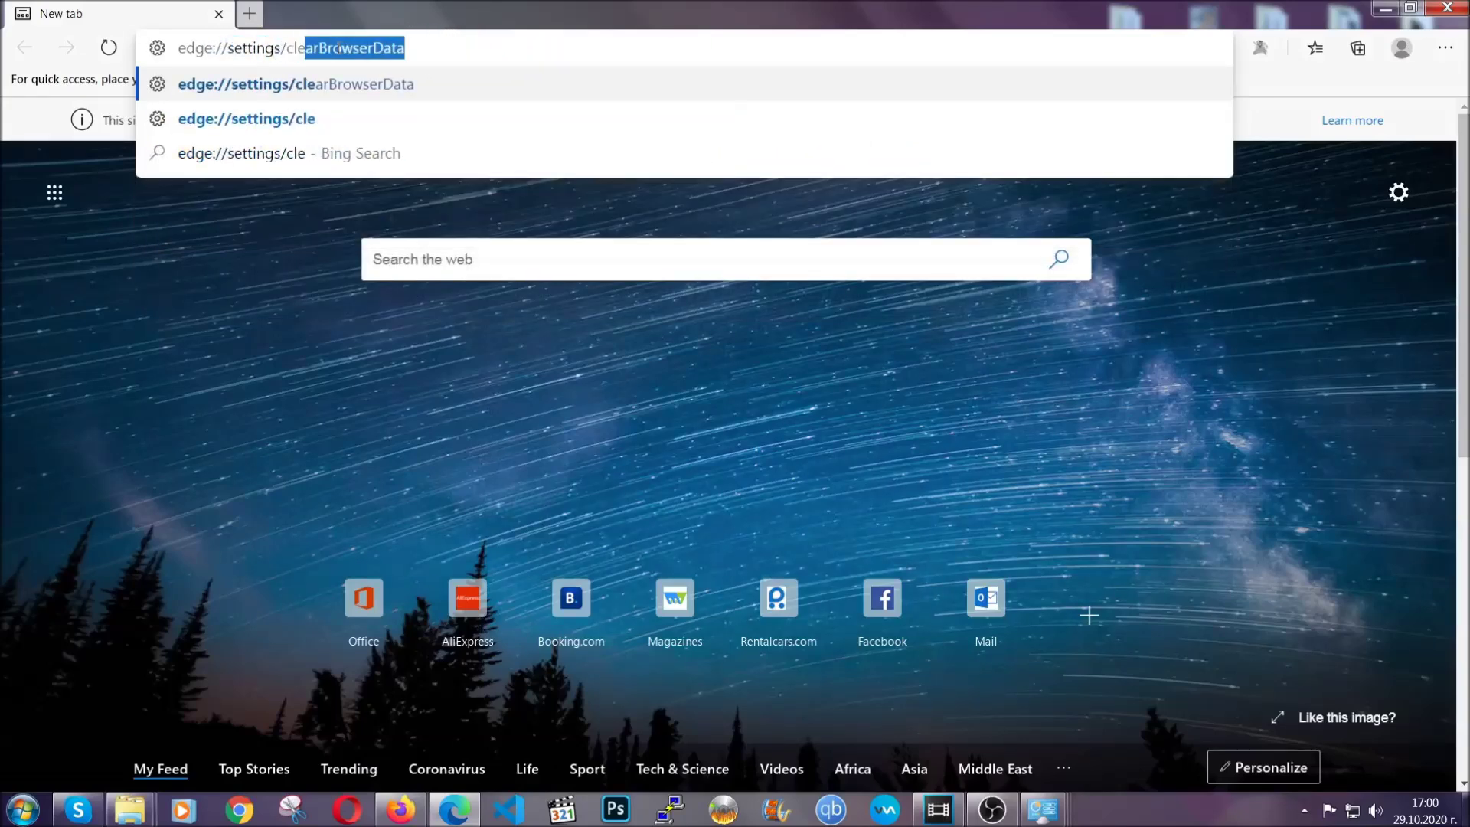
type("arBrow")
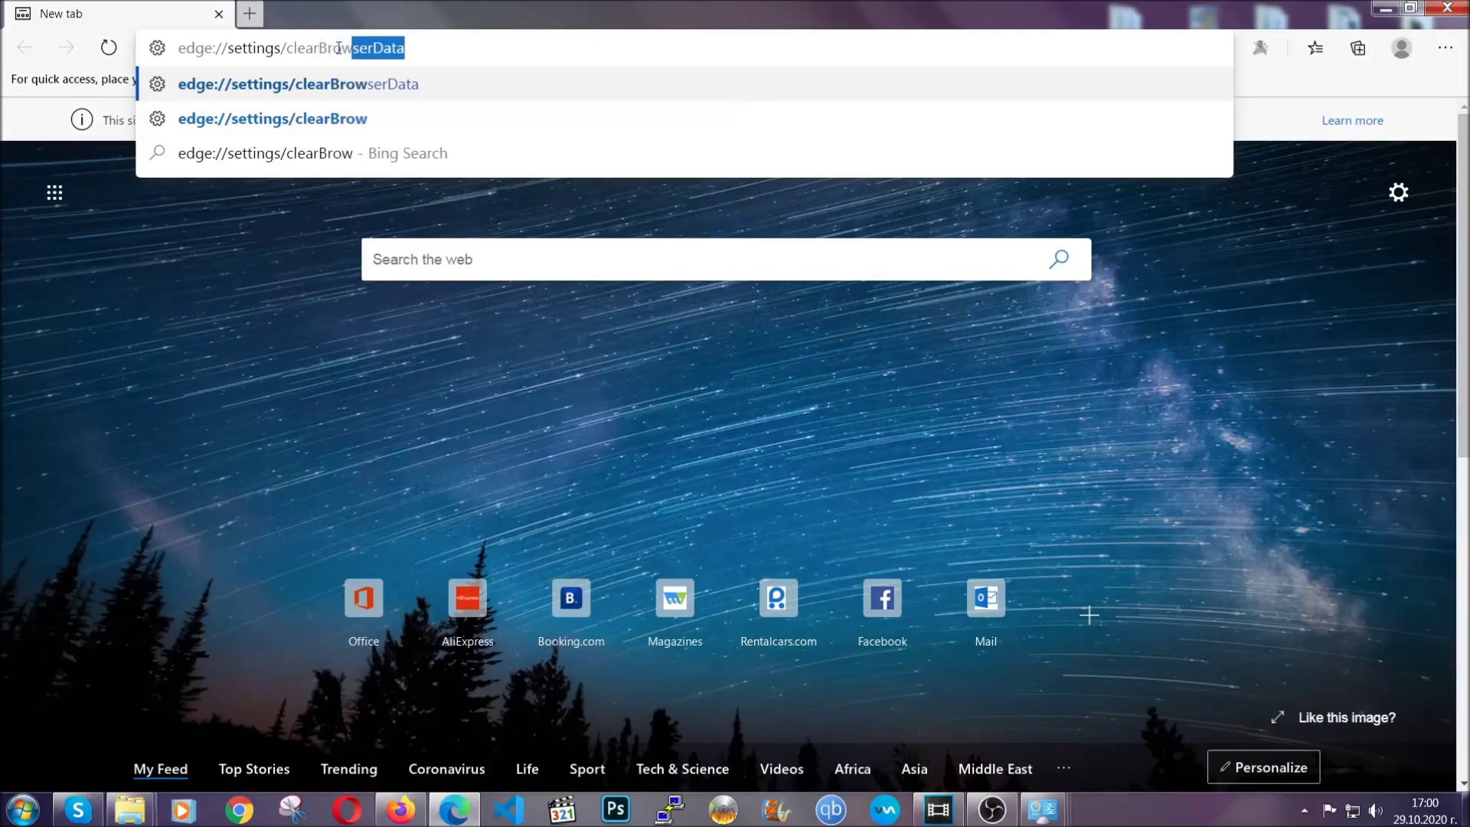
type("serData")
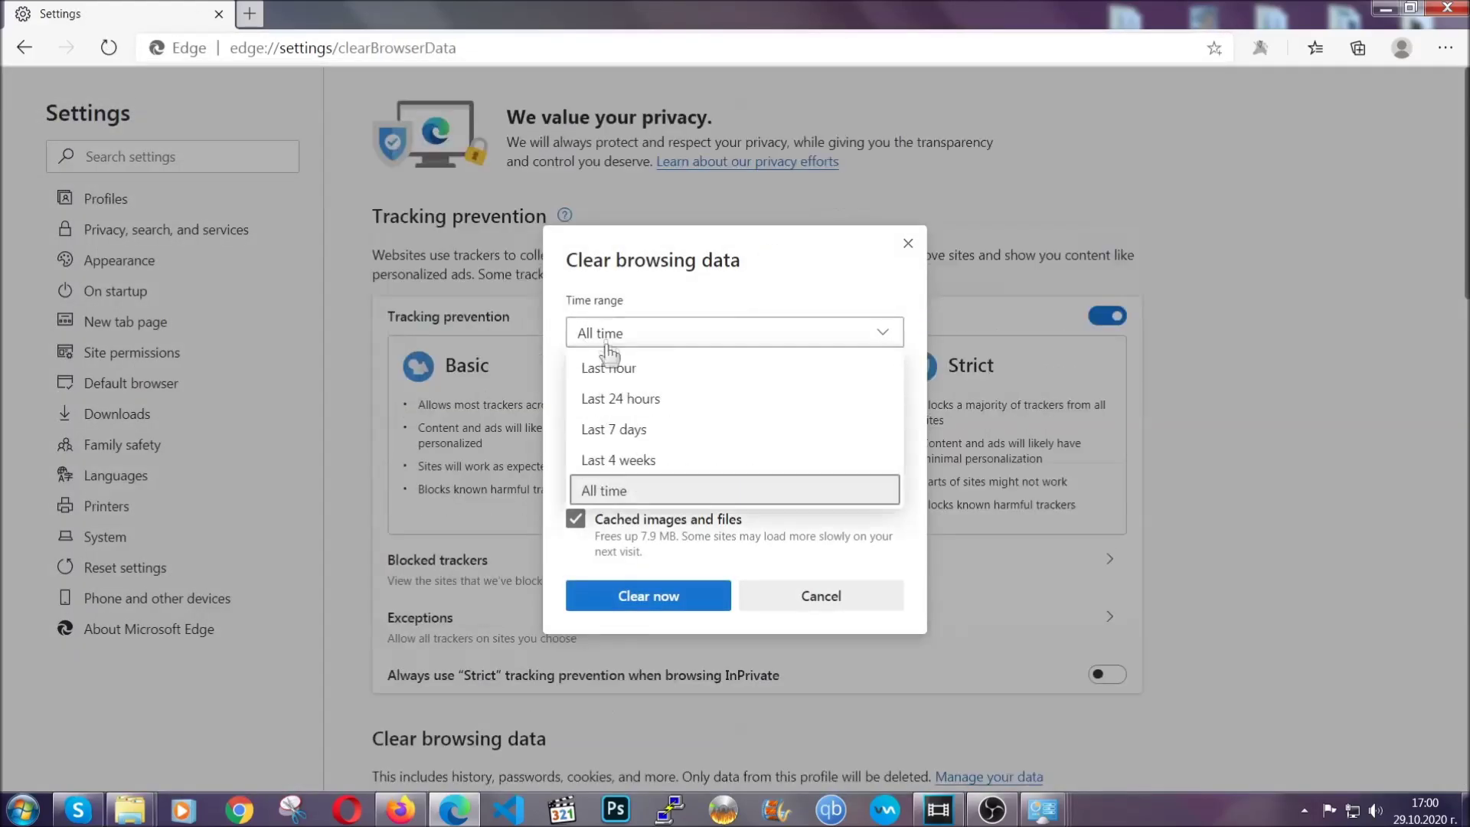
left_click(607, 496)
scroll(619, 465, "down", 2)
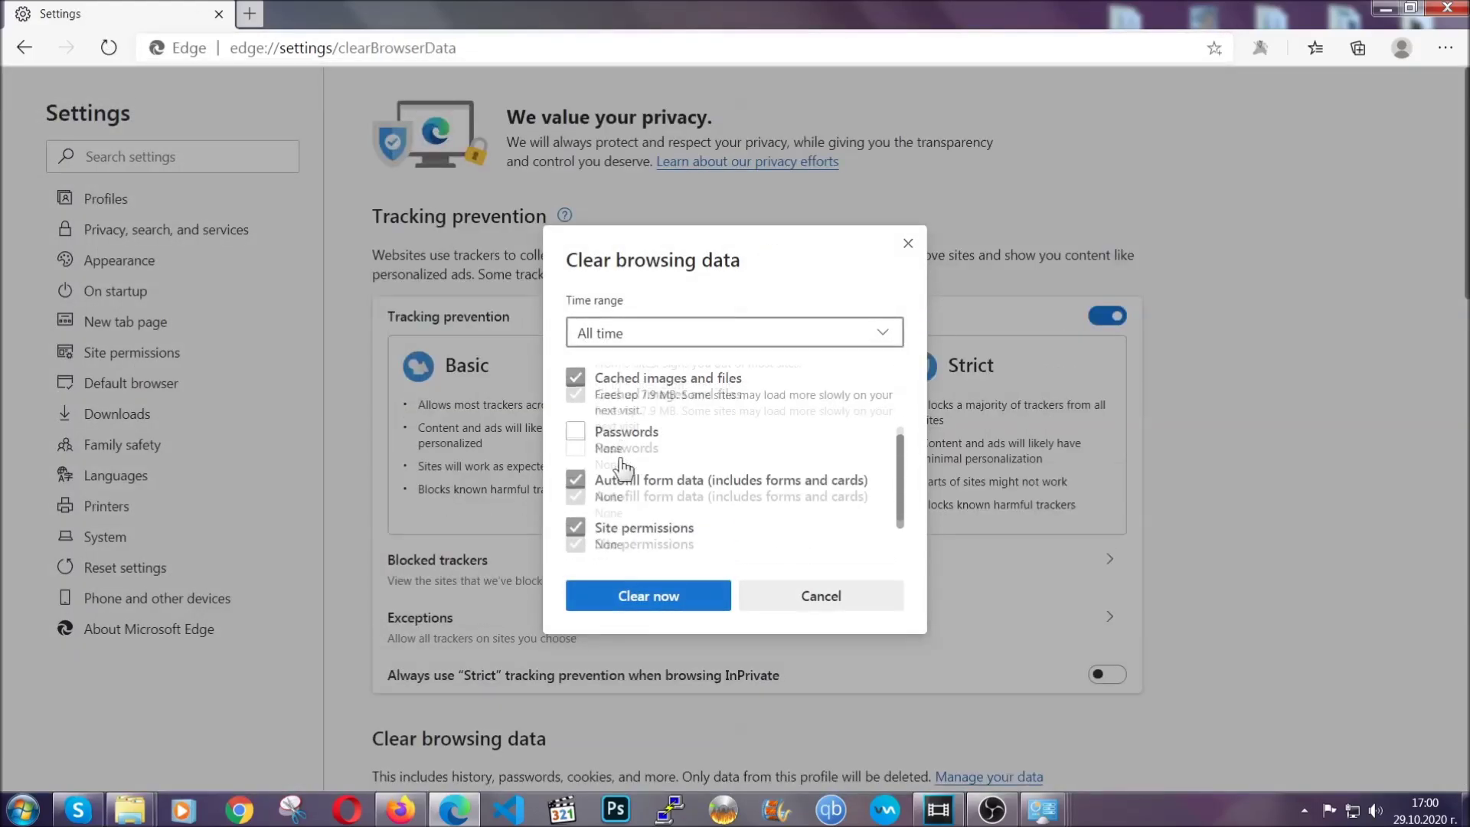
scroll(618, 465, "down", 1)
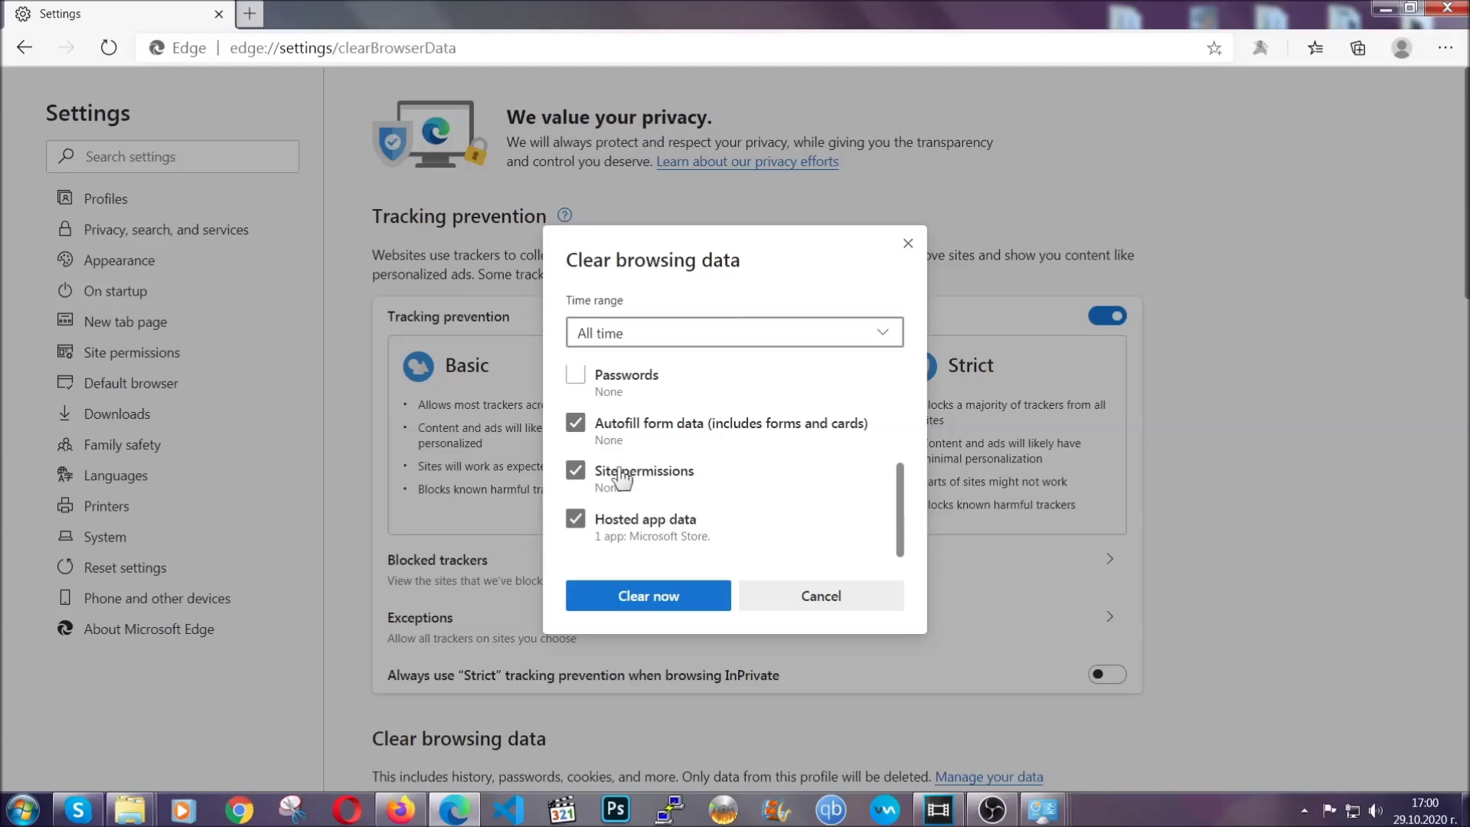
left_click(640, 596)
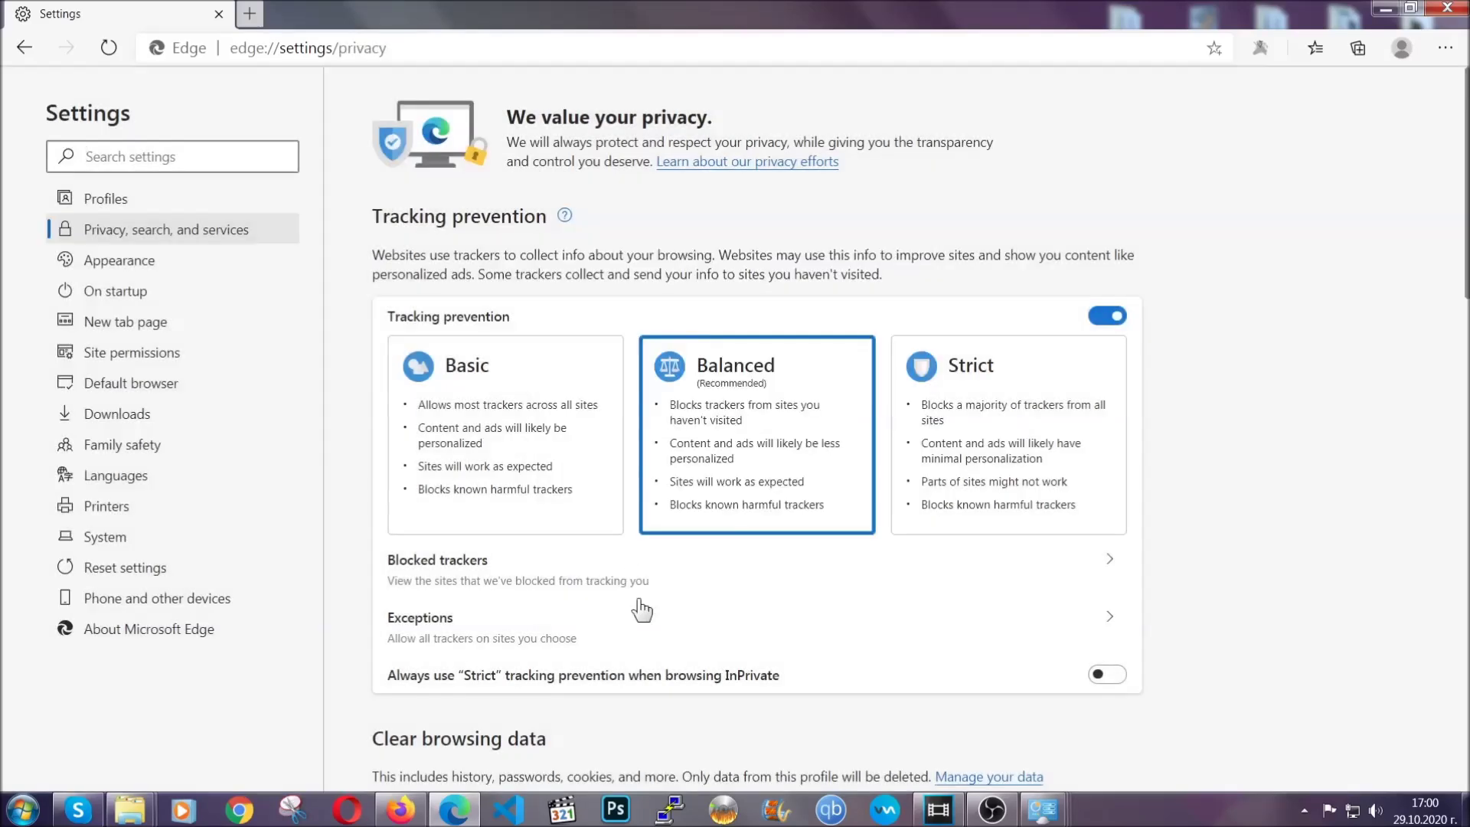
Remove the unwanted Chinese-named extension from Edge, leaving no extensions installed
left_click(1443, 49)
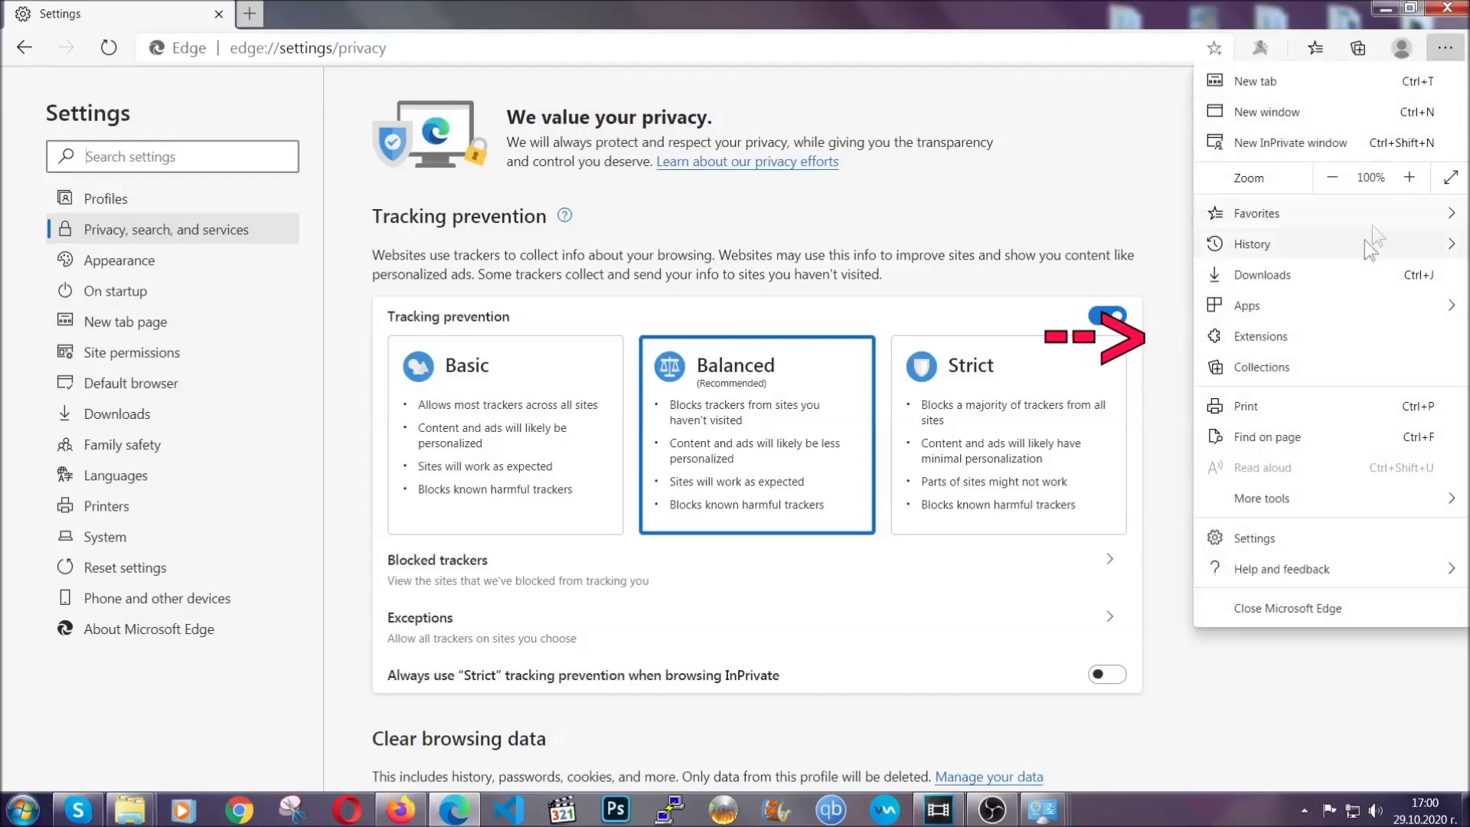
left_click(1339, 326)
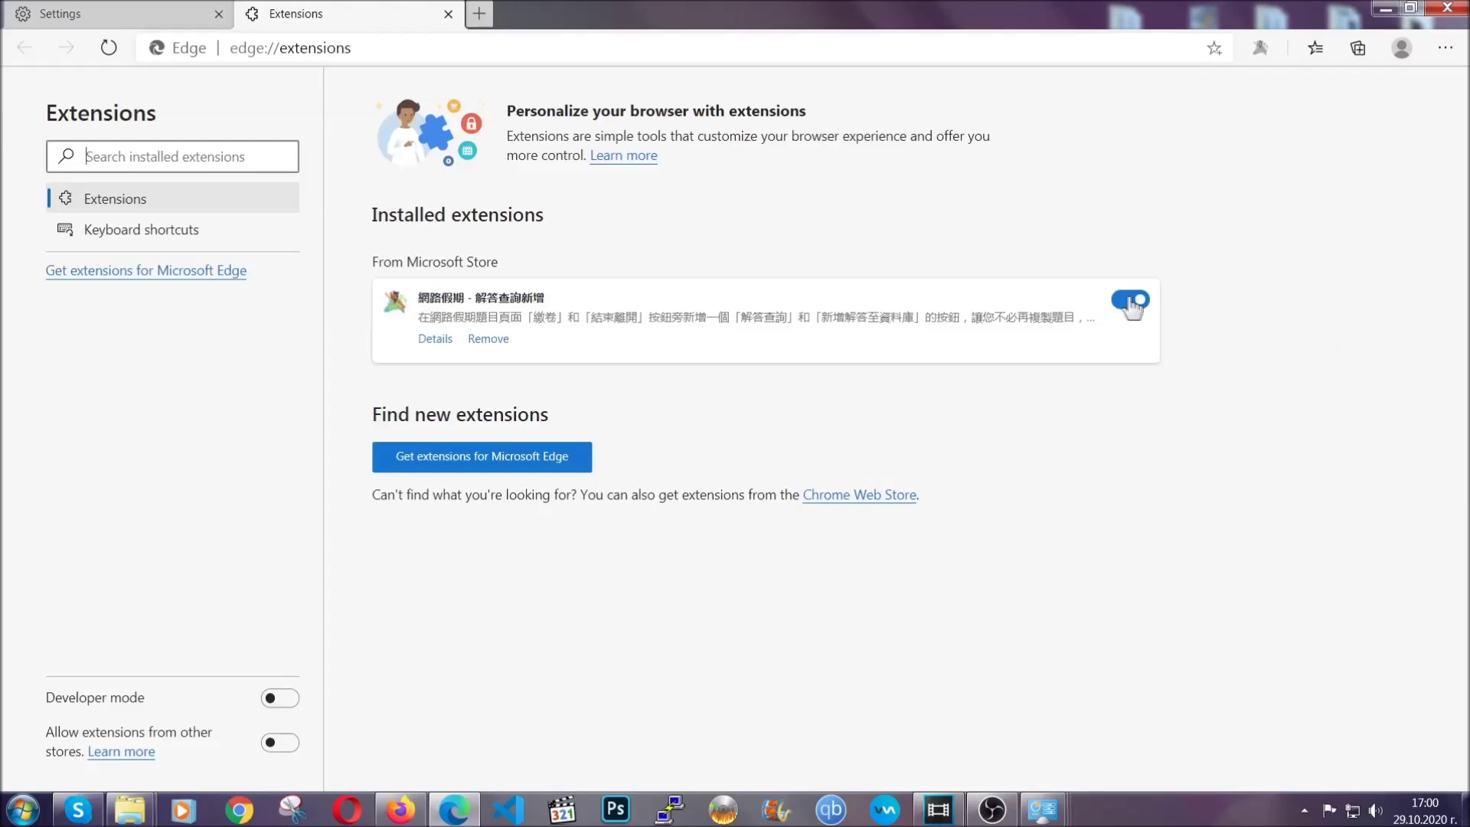
left_click(480, 341)
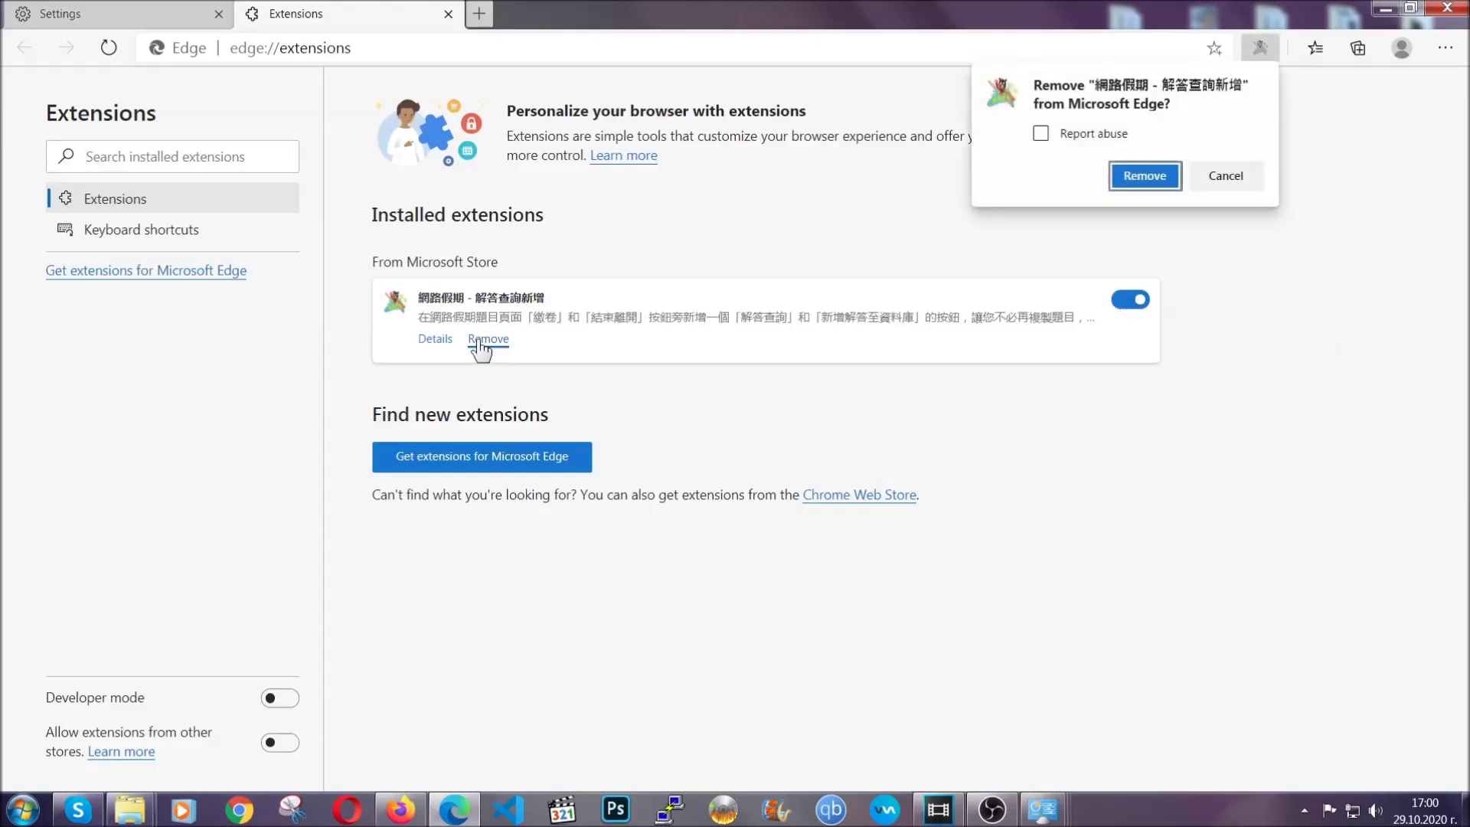
left_click(1141, 176)
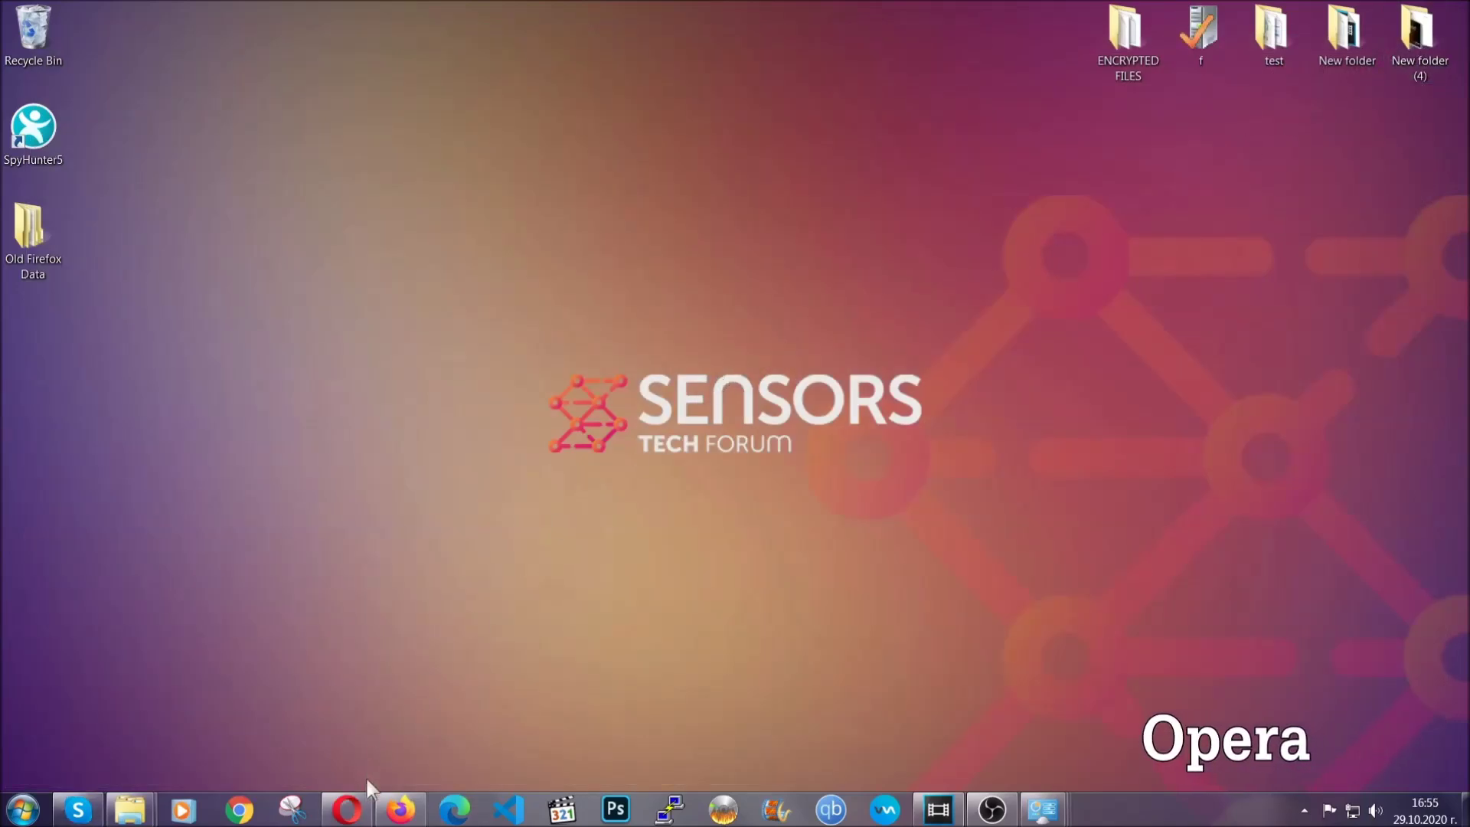
Clear Opera's all-time browsing data in Advanced mode, including site settings but not passwords
left_click(347, 810)
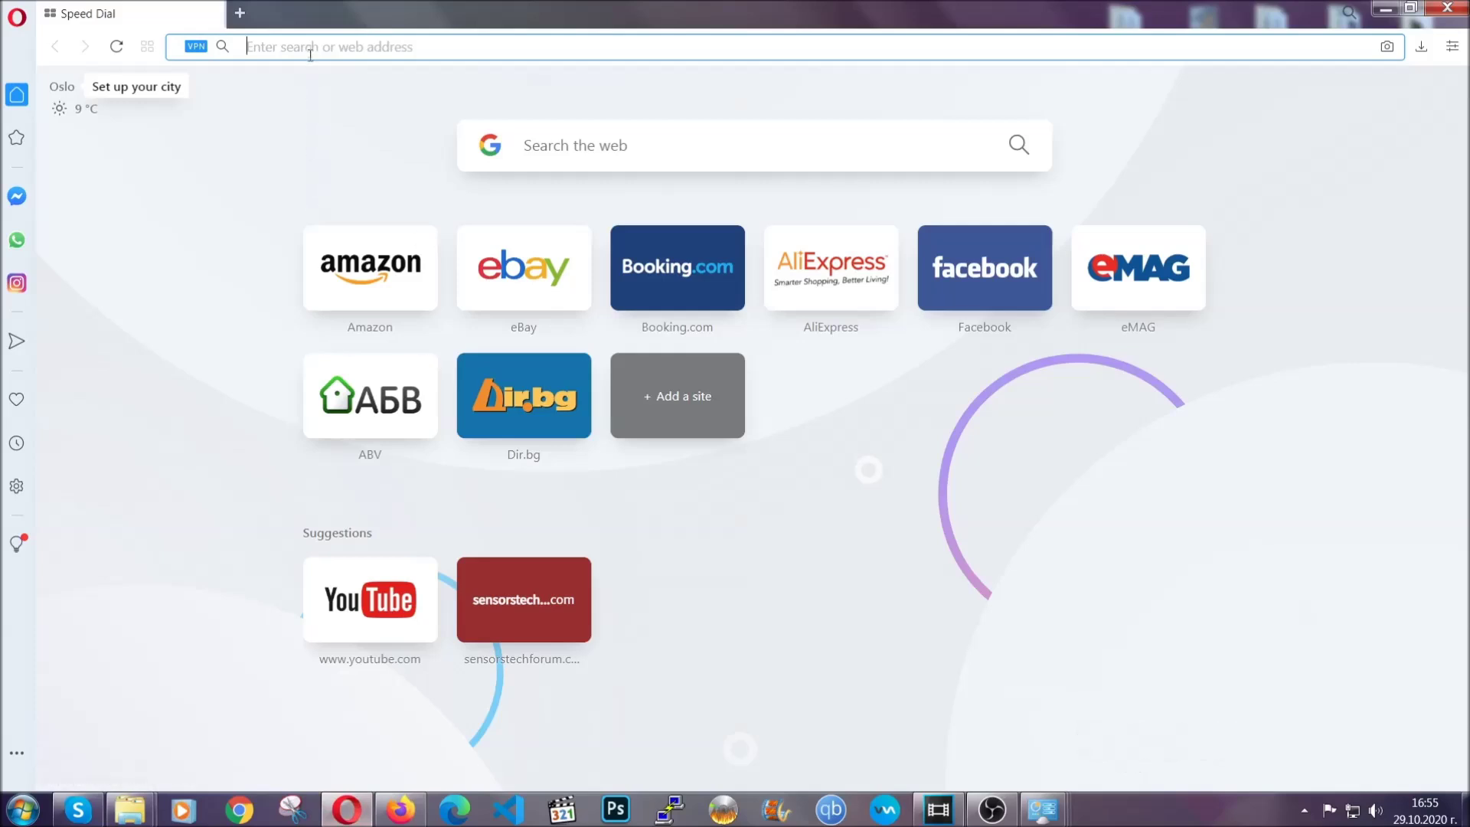
type("opera")
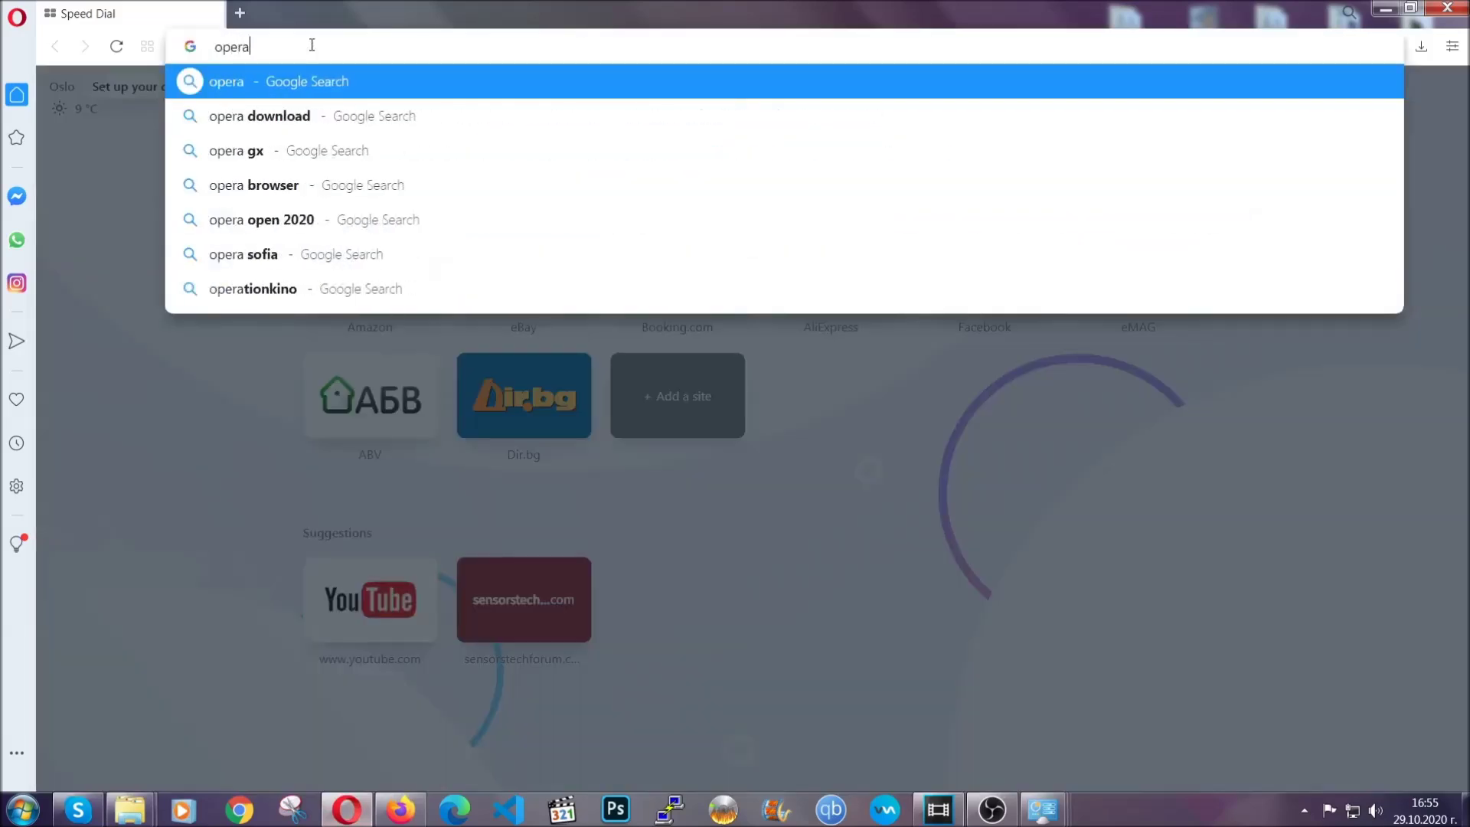
type("://set")
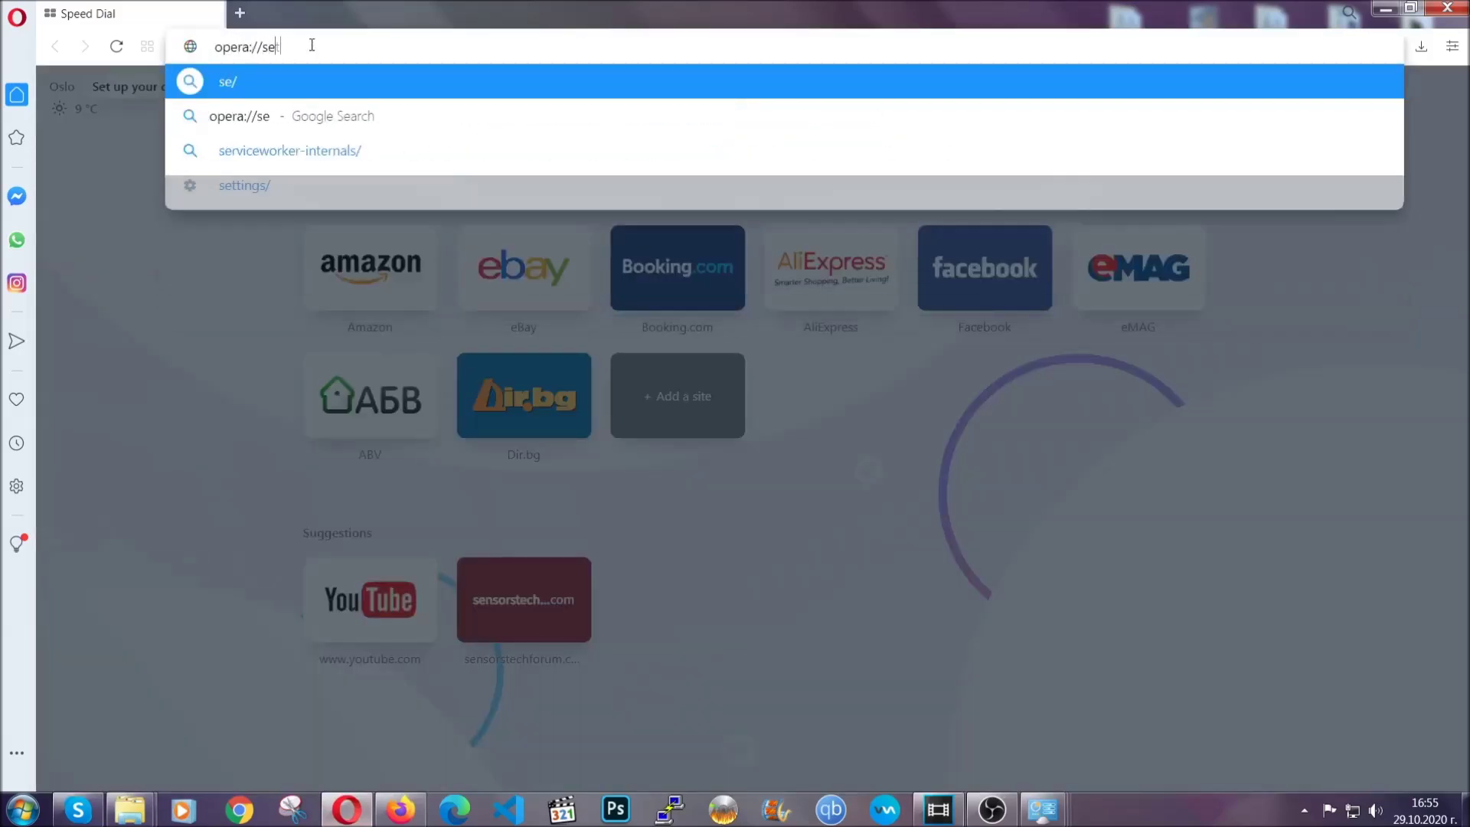
type("tings/c")
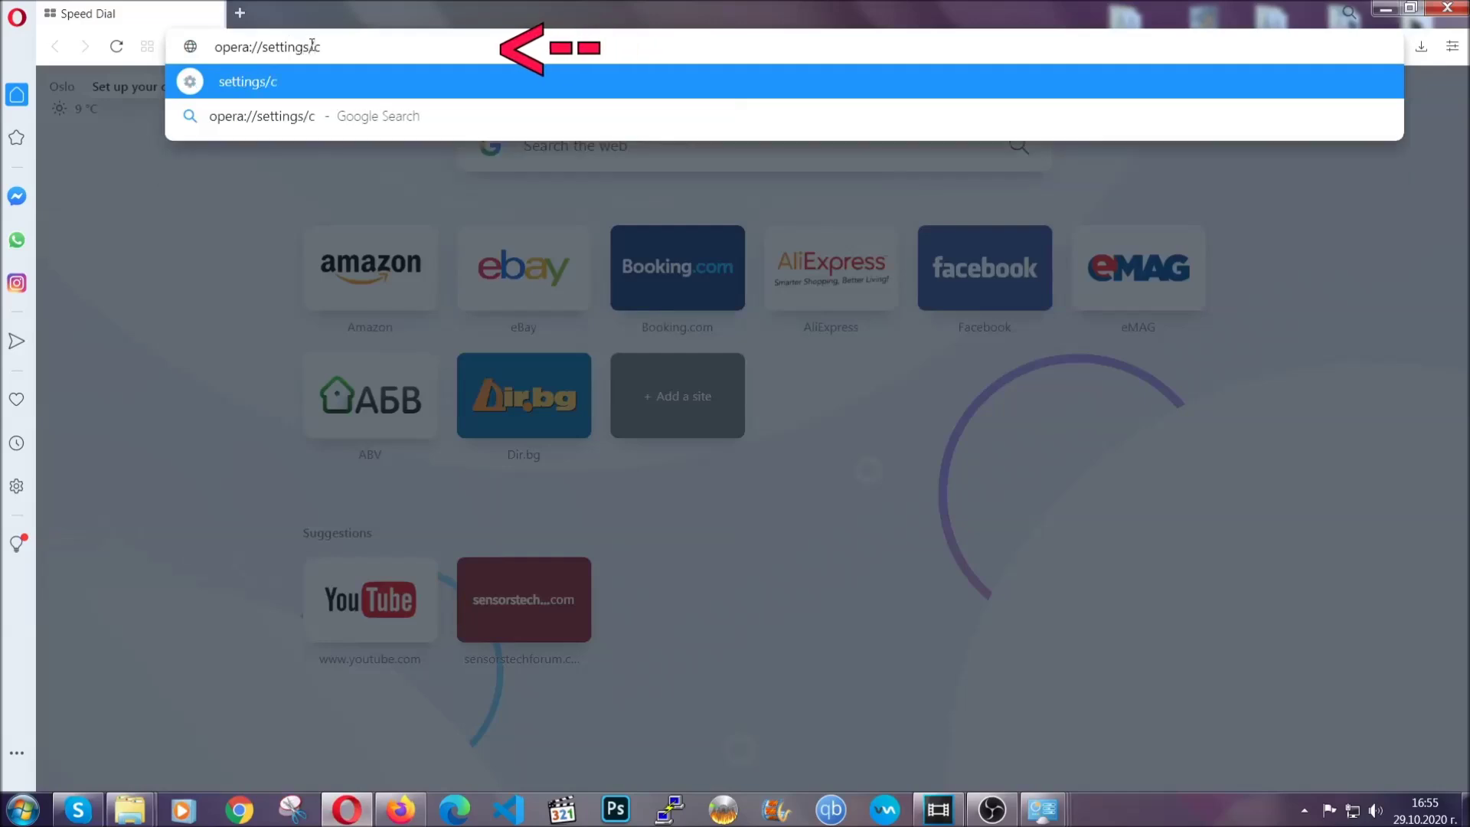
type("learBrr")
key("BackSpace")
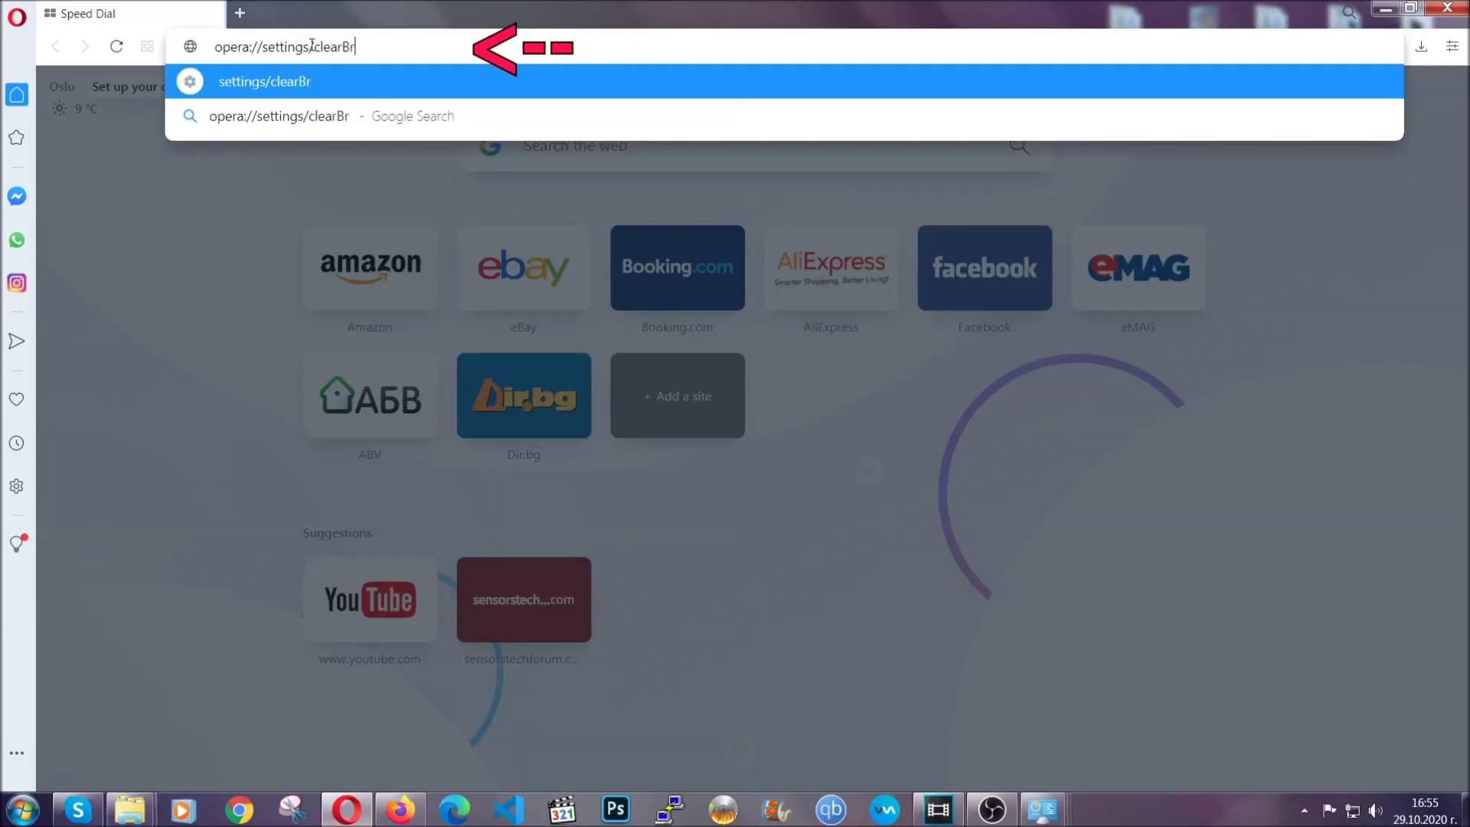
type("owserData")
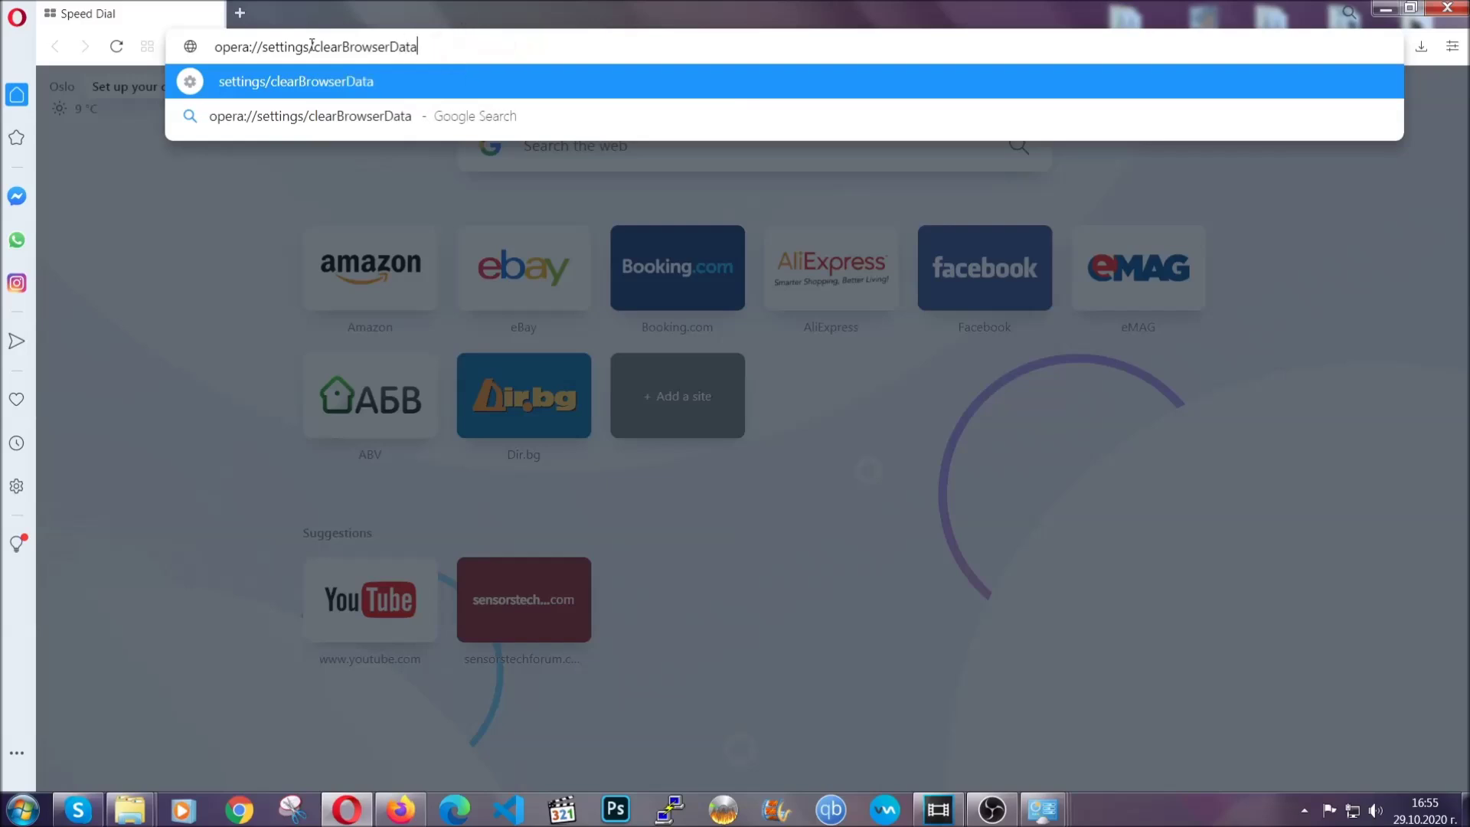
key("Return")
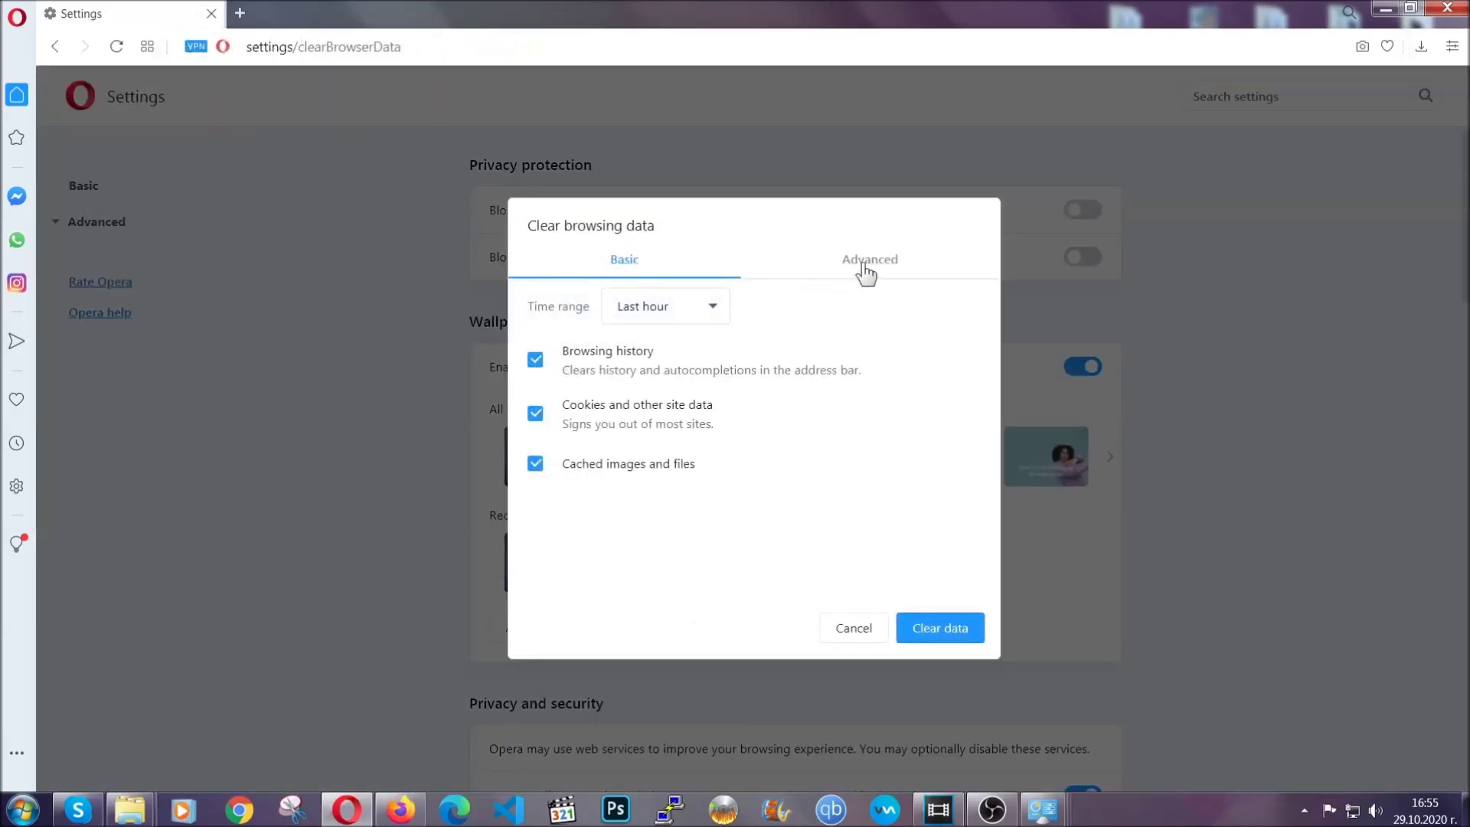
left_click(866, 265)
left_click(722, 308)
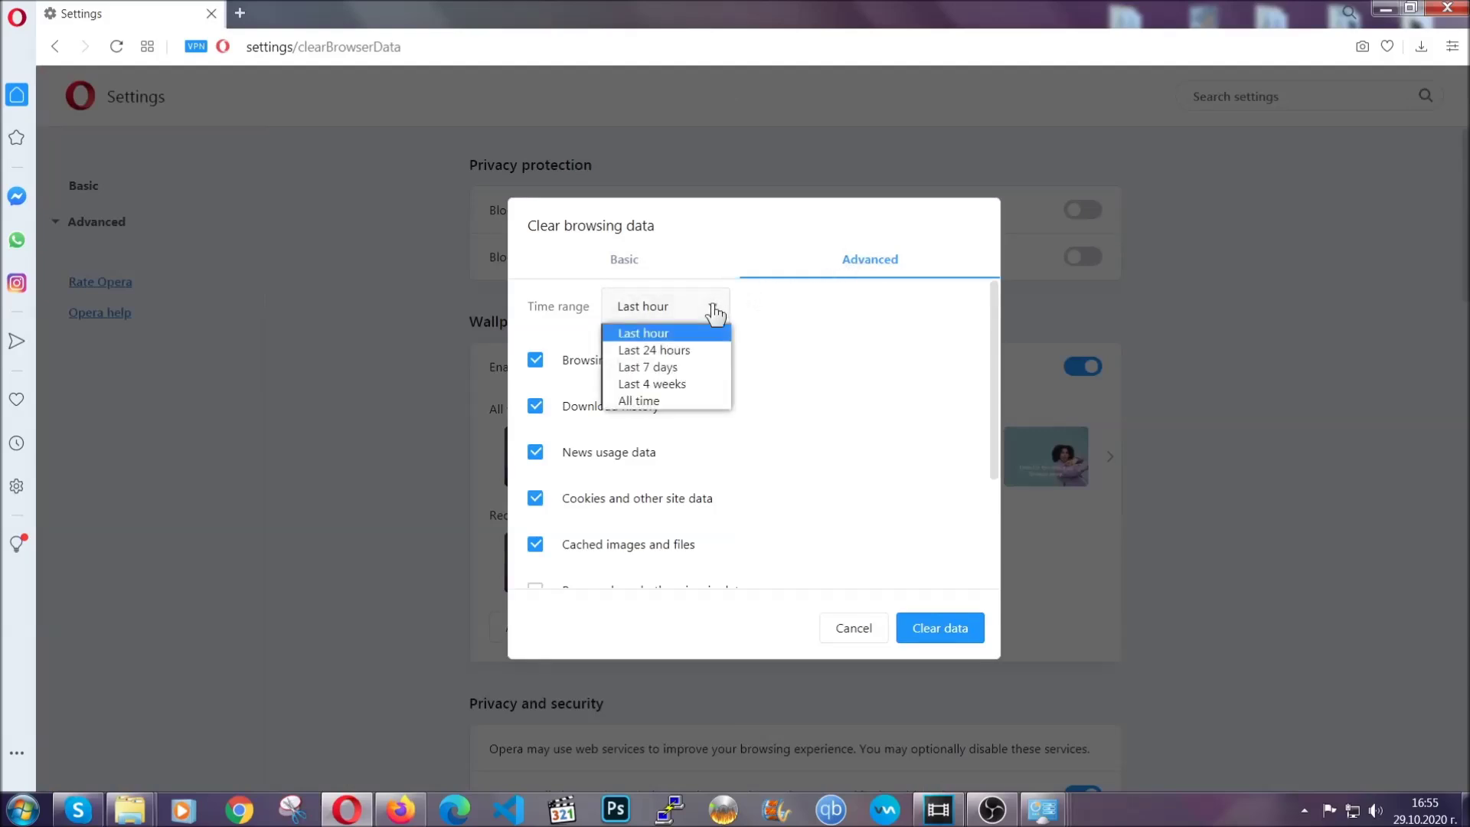
left_click(663, 399)
scroll(671, 410, "down", 2)
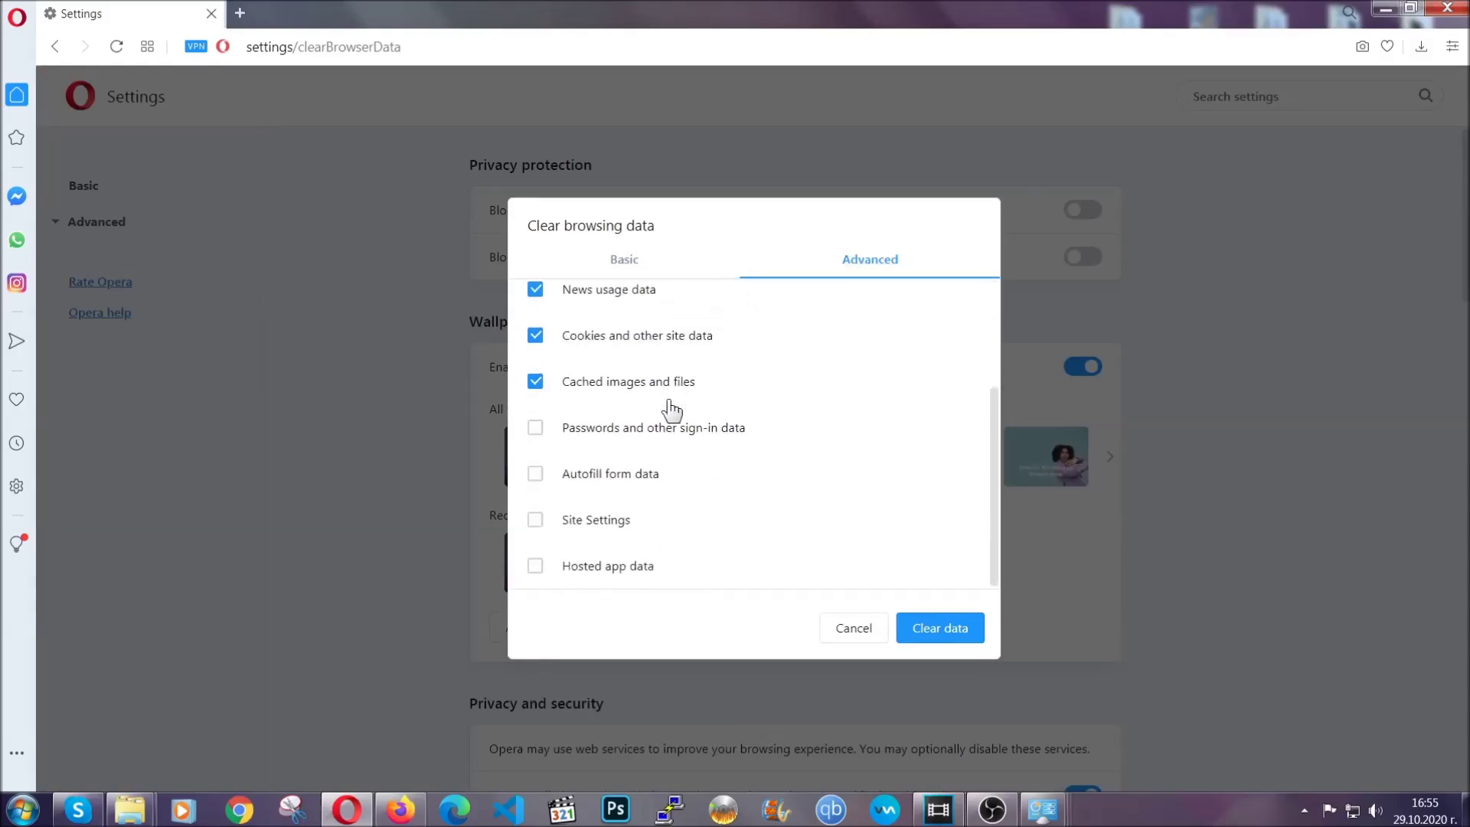
left_click(603, 526)
left_click(936, 631)
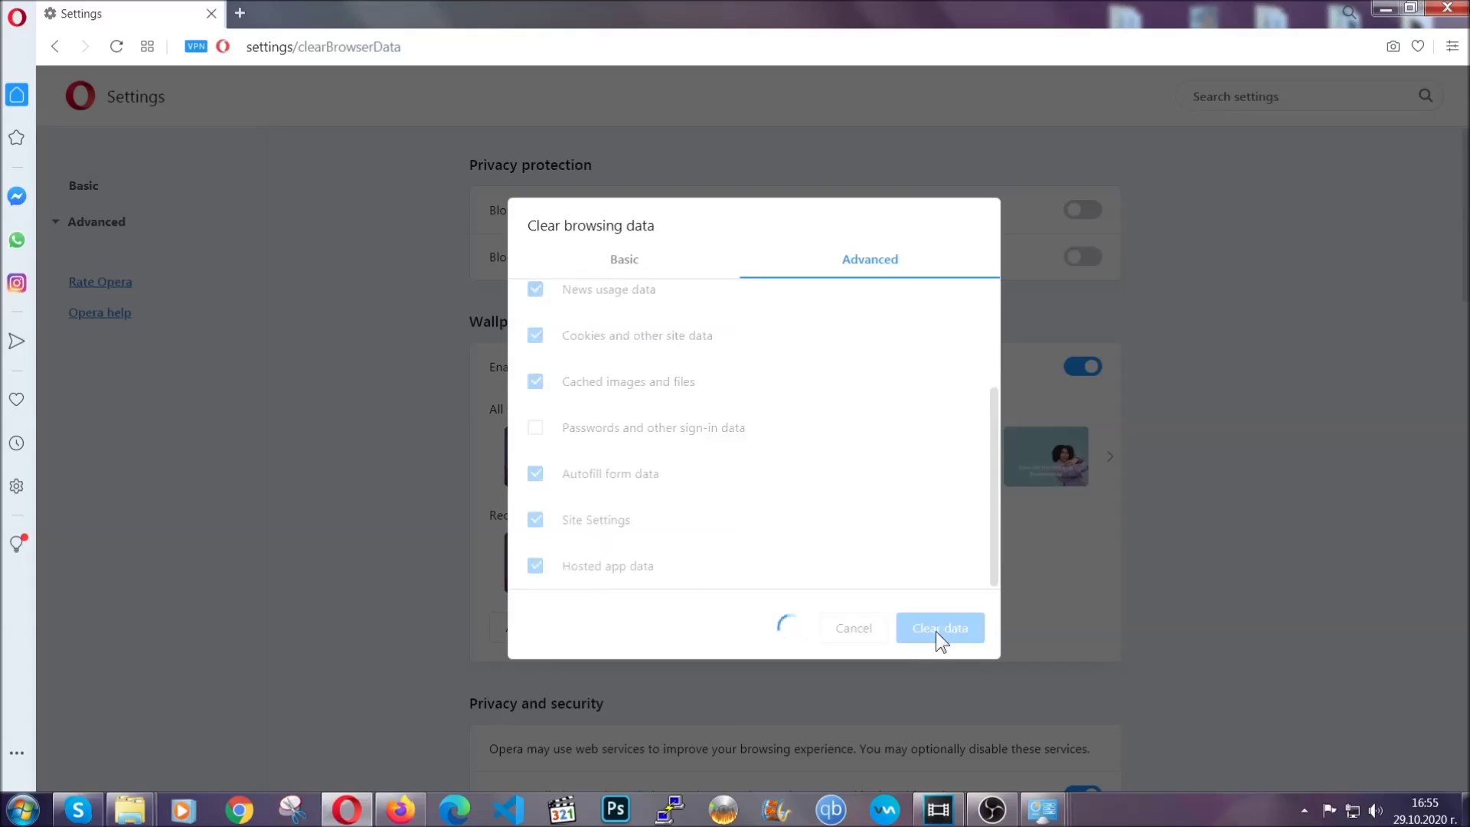